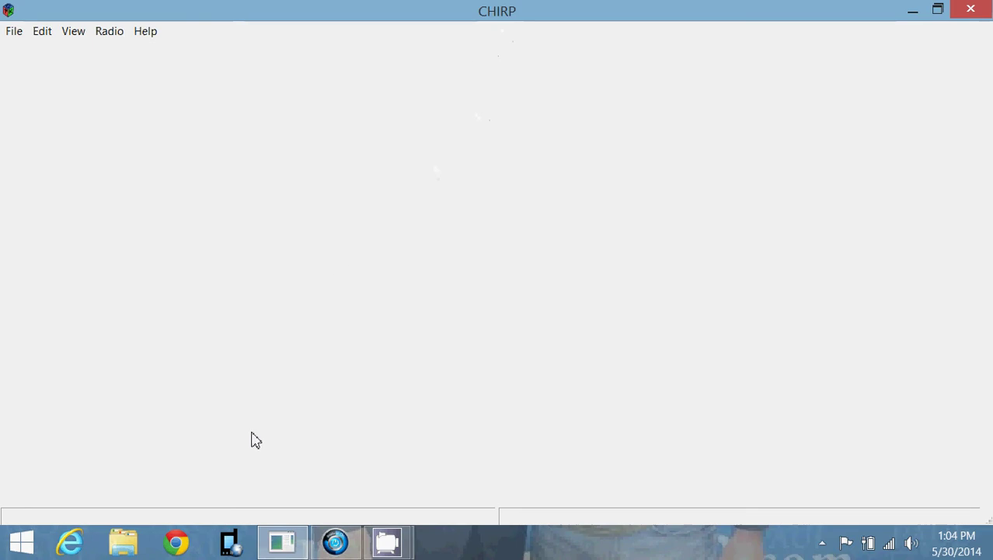
- Switch to Chrome, search Google for "chirp software" and open the CHIRP home page
{"action": "left_click", "coordinate": [178, 547]}
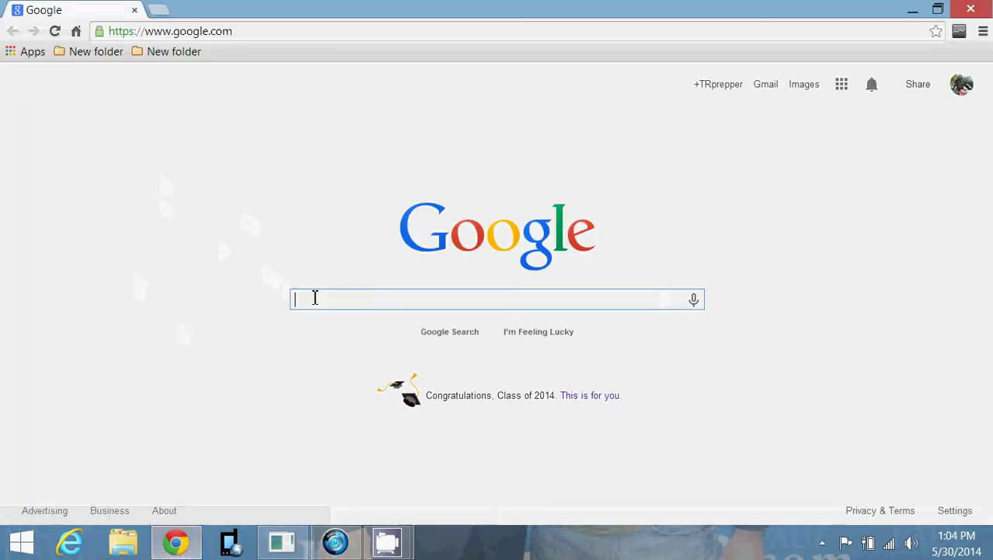
{"action": "type", "text": "chir"}
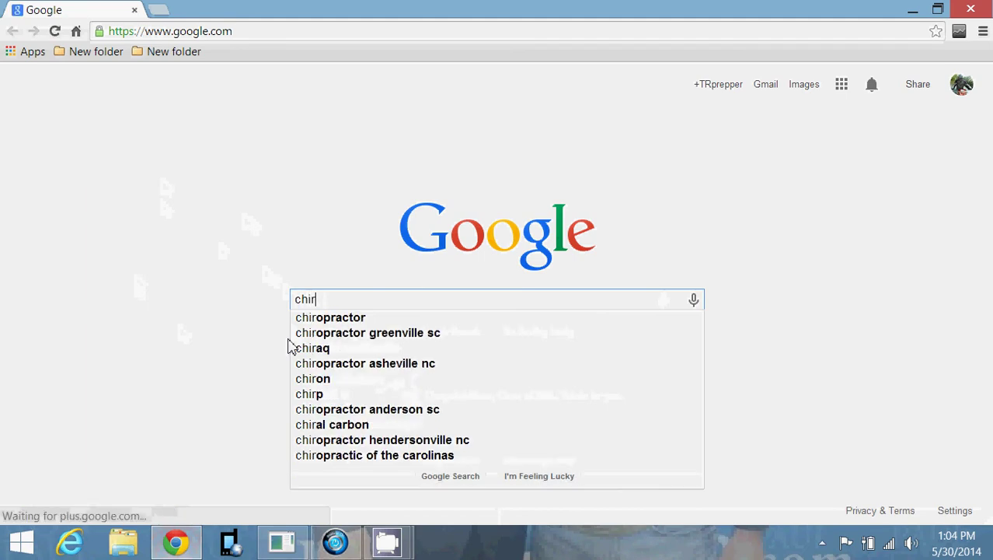
{"action": "type", "text": "p"}
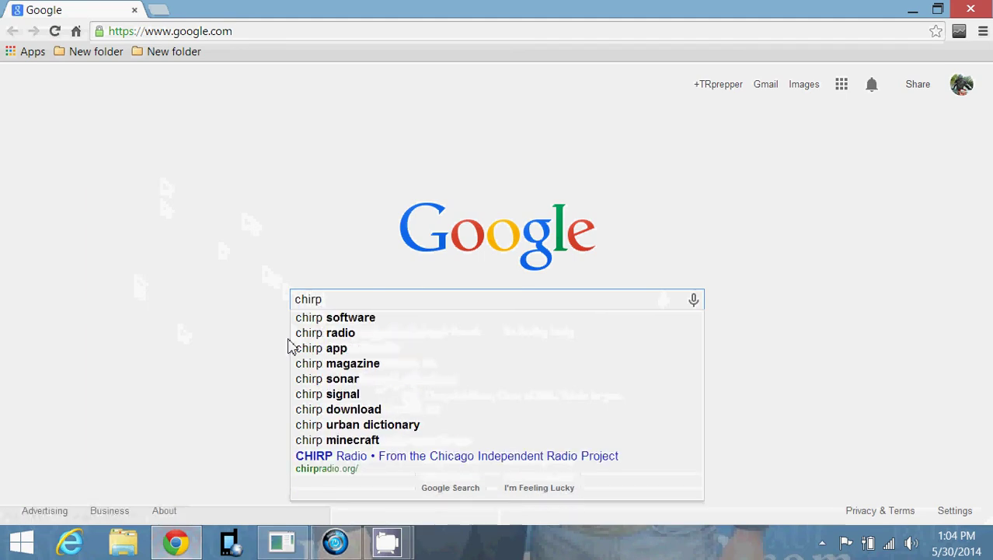
{"action": "left_click", "coordinate": [343, 317]}
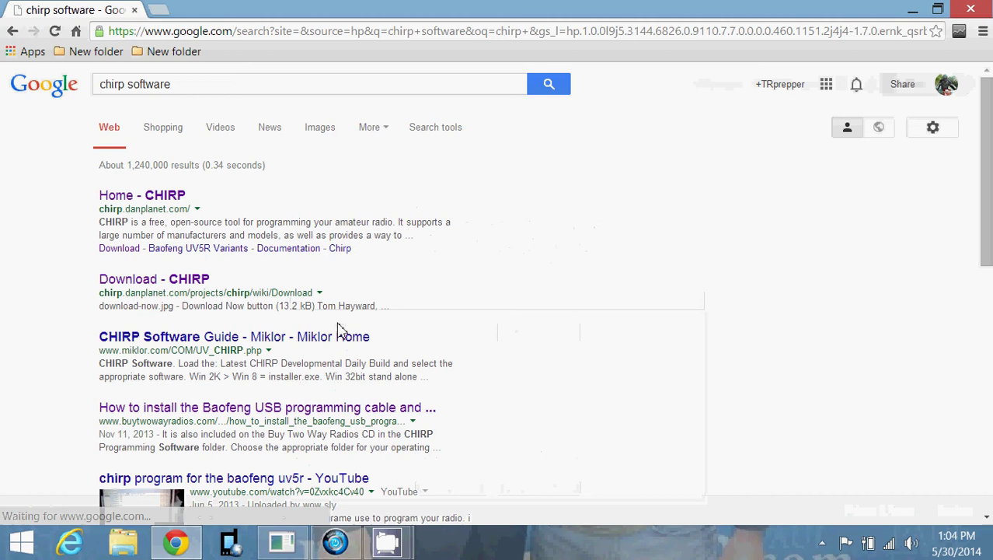
{"action": "left_click", "coordinate": [121, 200]}
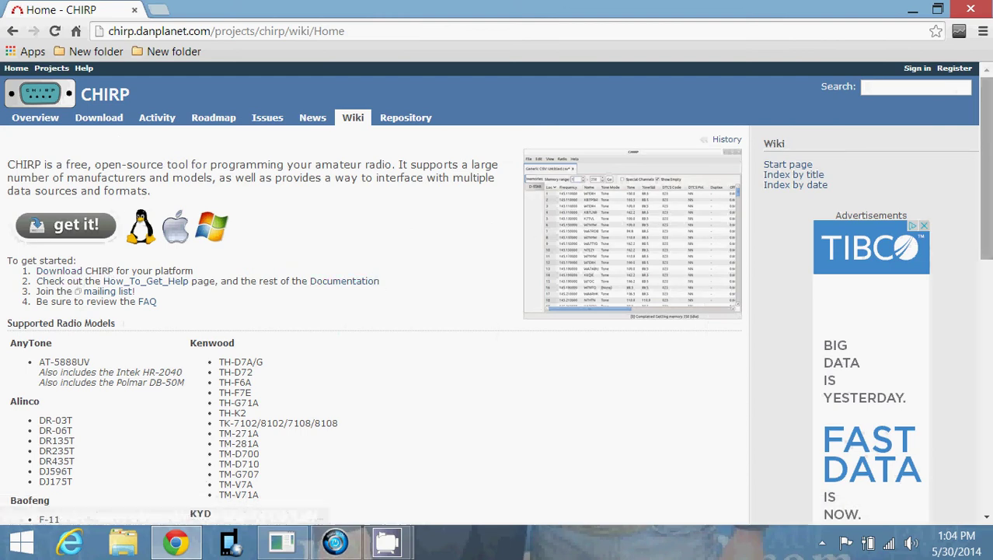
- Examine the list of supported radio models on the CHIRP home page
{"action": "left_click_drag", "start_coordinate": [985, 137], "coordinate": [986, 216]}
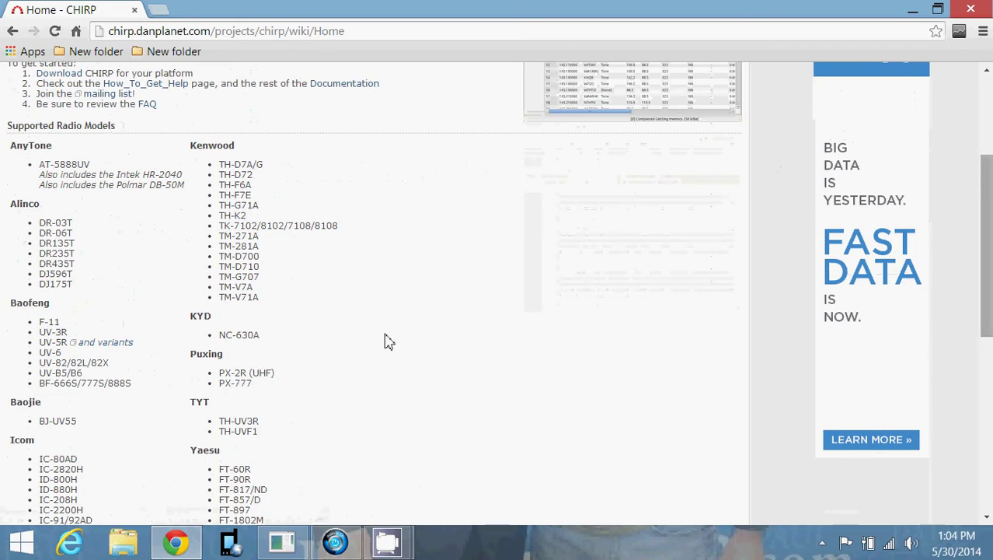
{"action": "left_click_drag", "start_coordinate": [983, 235], "coordinate": [983, 314]}
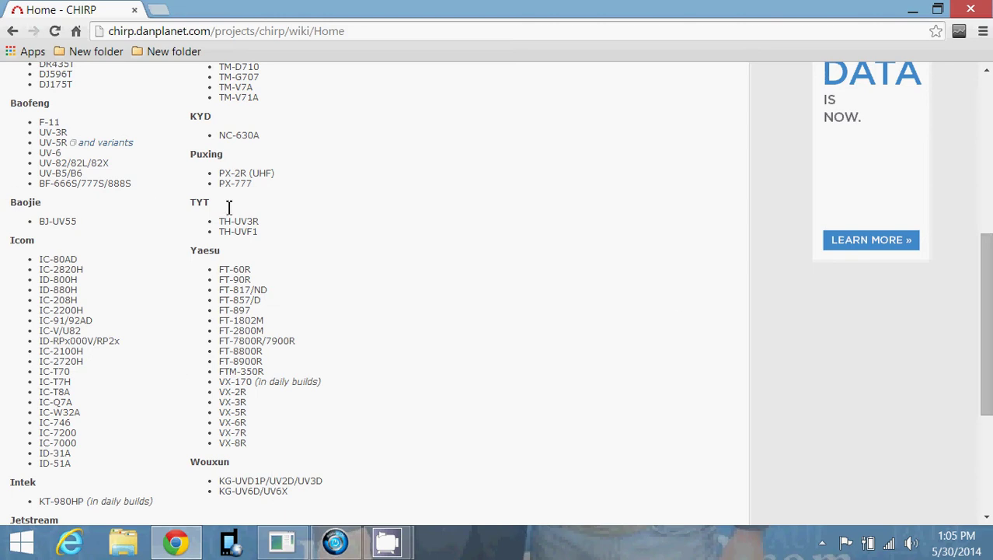
{"action": "left_click_drag", "start_coordinate": [987, 344], "coordinate": [978, 167]}
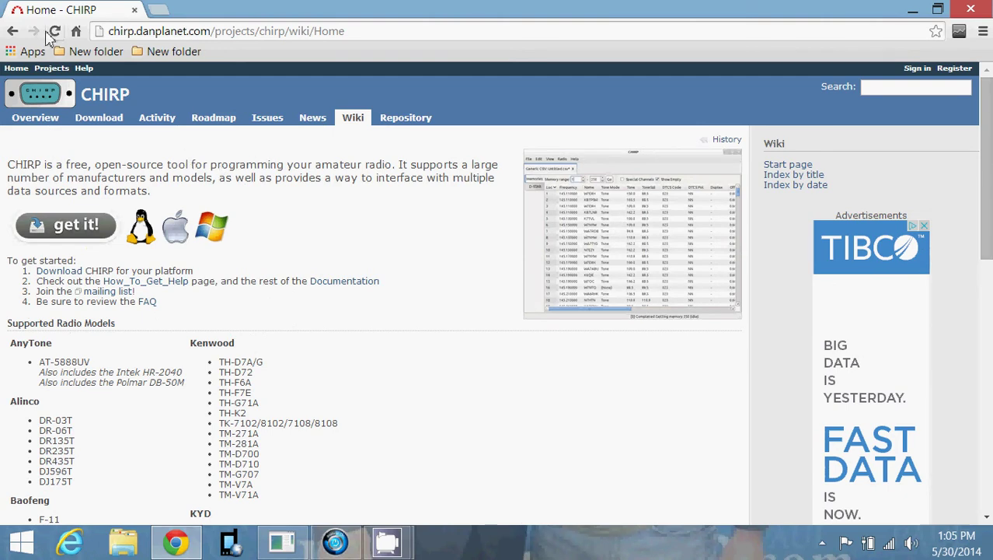
- Search Google for "wouxun cable driver" and open Wouxun's USB Driver download page
{"action": "left_click", "coordinate": [13, 32]}
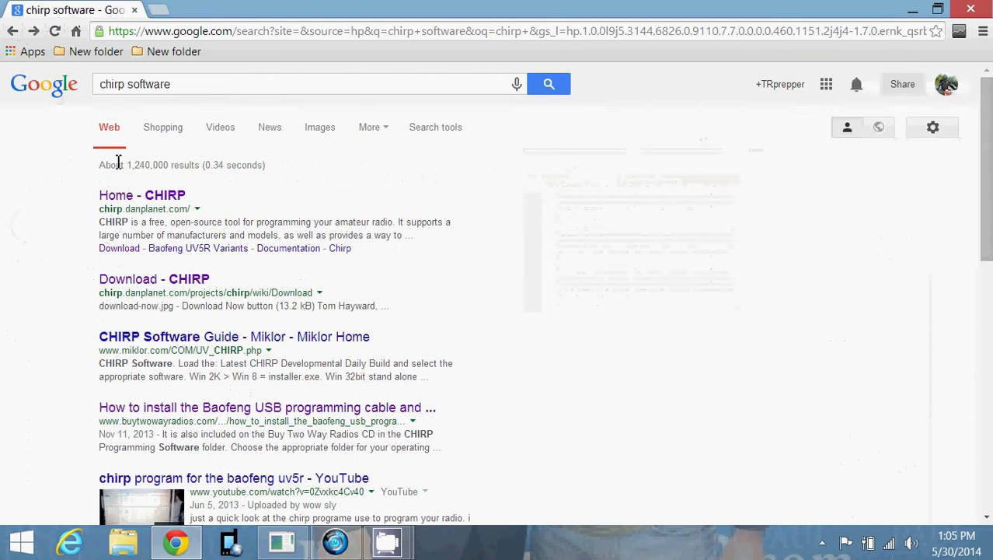
{"action": "left_click", "coordinate": [181, 84]}
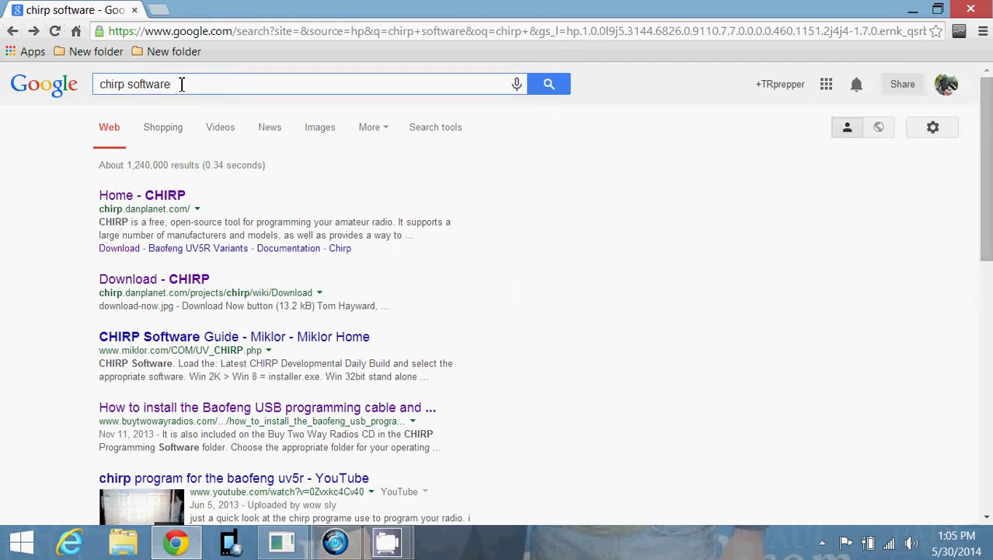
{"action": "key", "text": "BackSpace"}
{"action": "key", "text": "BackSpace"}
{"action": "key", "text": "BackSpace"}
{"action": "key", "text": "BackSpace"}
{"action": "key", "text": "BackSpace"}
{"action": "key", "text": "BackSpace"}
{"action": "key", "text": "BackSpace"}
{"action": "key", "text": "BackSpace"}
{"action": "key", "text": "BackSpace"}
{"action": "key", "text": "BackSpace"}
{"action": "key", "text": "BackSpace"}
{"action": "key", "text": "BackSpace"}
{"action": "key", "text": "BackSpace"}
{"action": "key", "text": "BackSpace"}
{"action": "type", "text": "wouxen"}
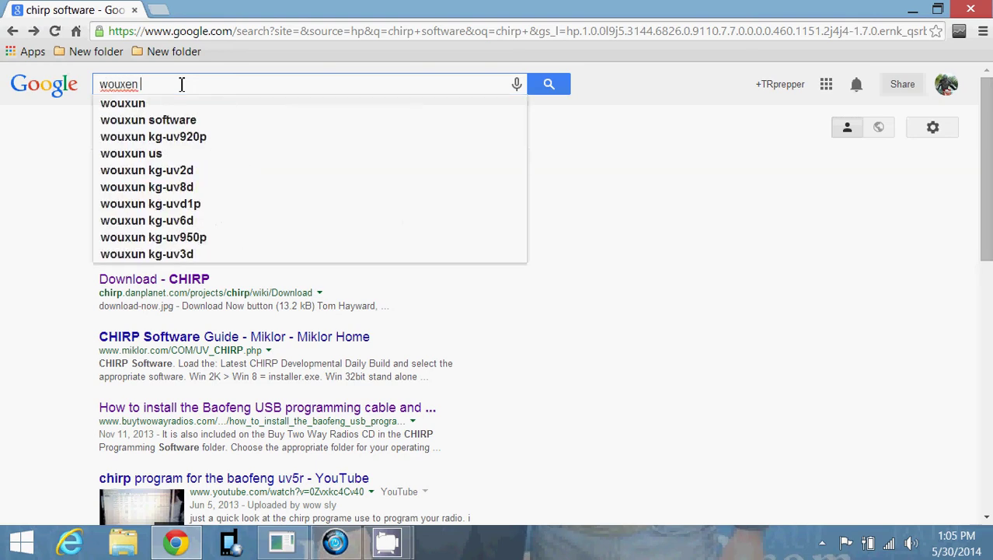
{"action": "type", "text": " ca"}
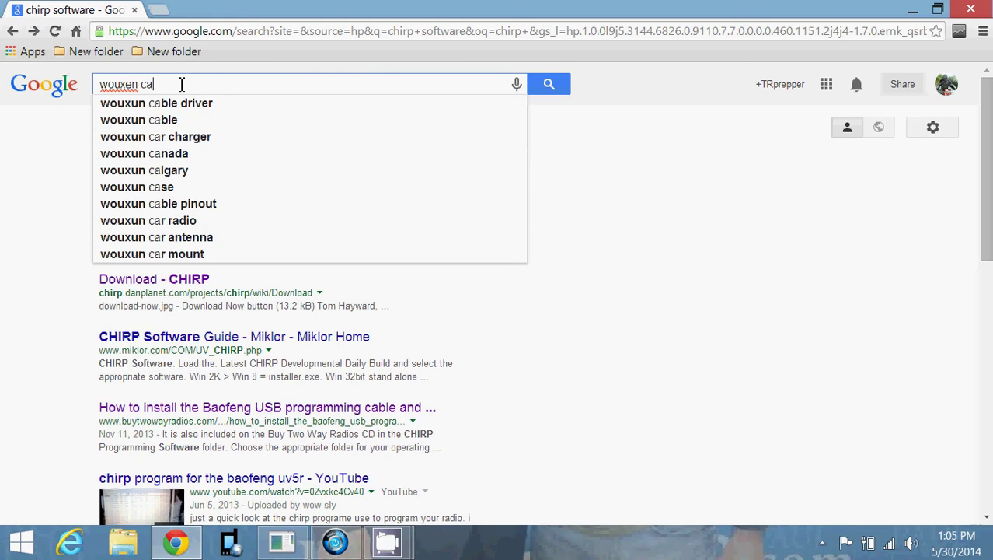
{"action": "left_click", "coordinate": [195, 110]}
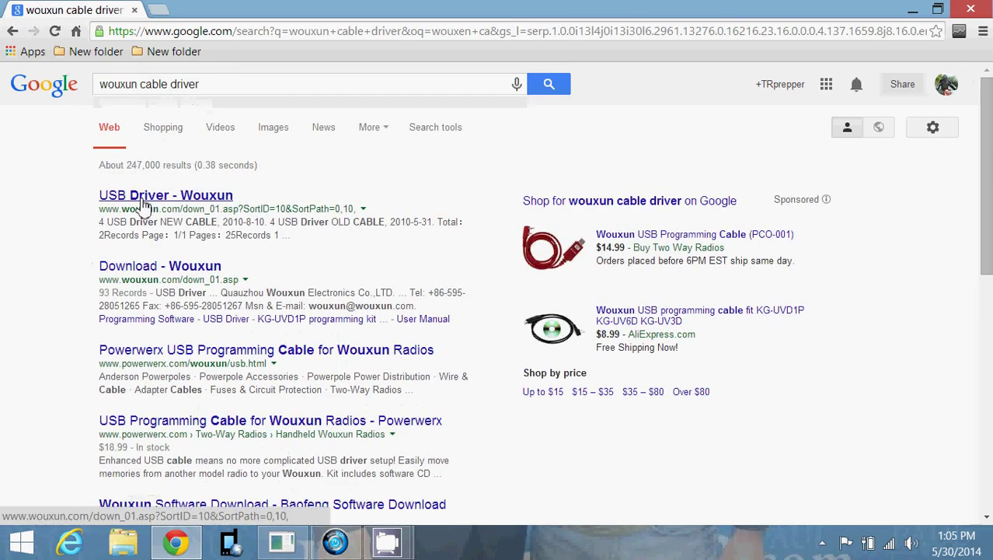
{"action": "left_click", "coordinate": [143, 202]}
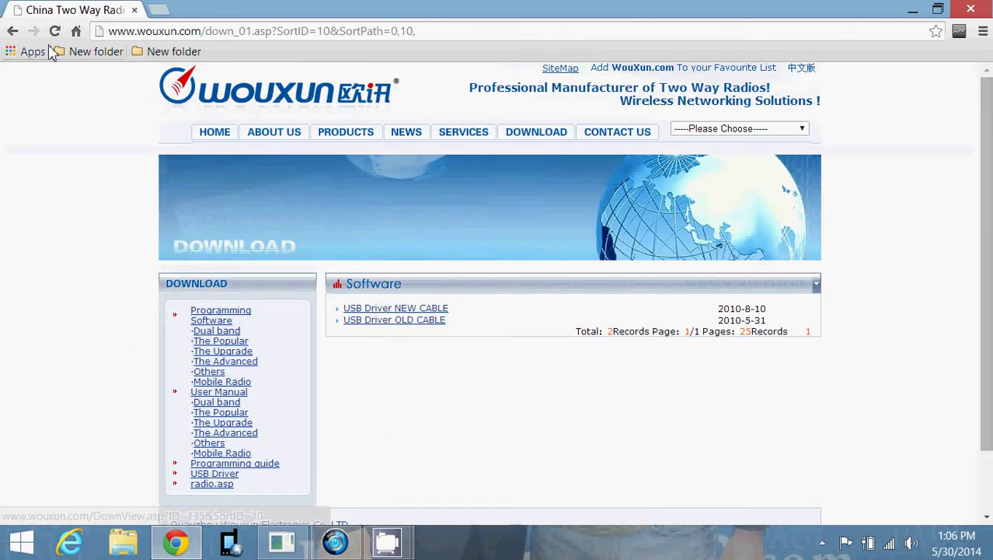
- Check the Powerwerx search result for Wouxun USB programming cables and close the browser
{"action": "left_click", "coordinate": [13, 30]}
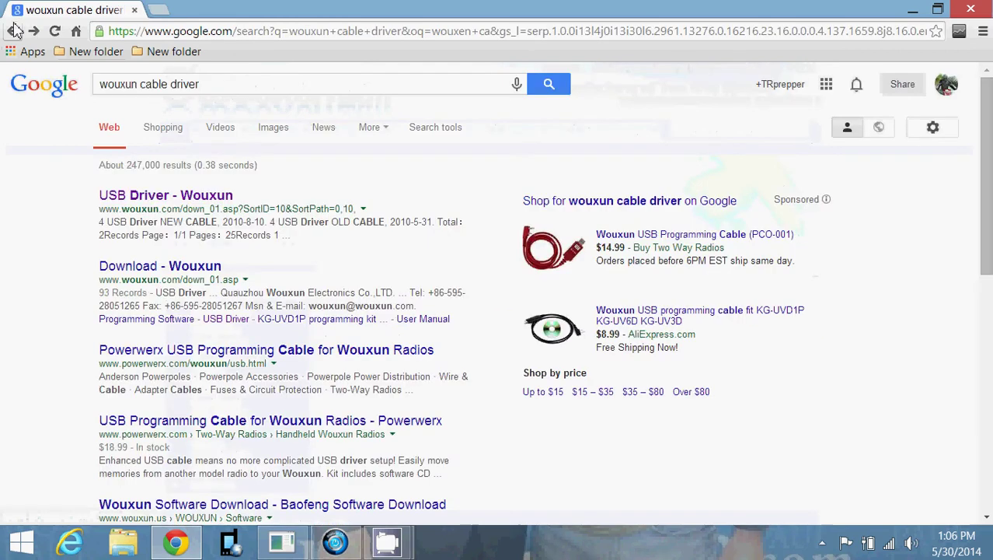
{"action": "left_click", "coordinate": [151, 355]}
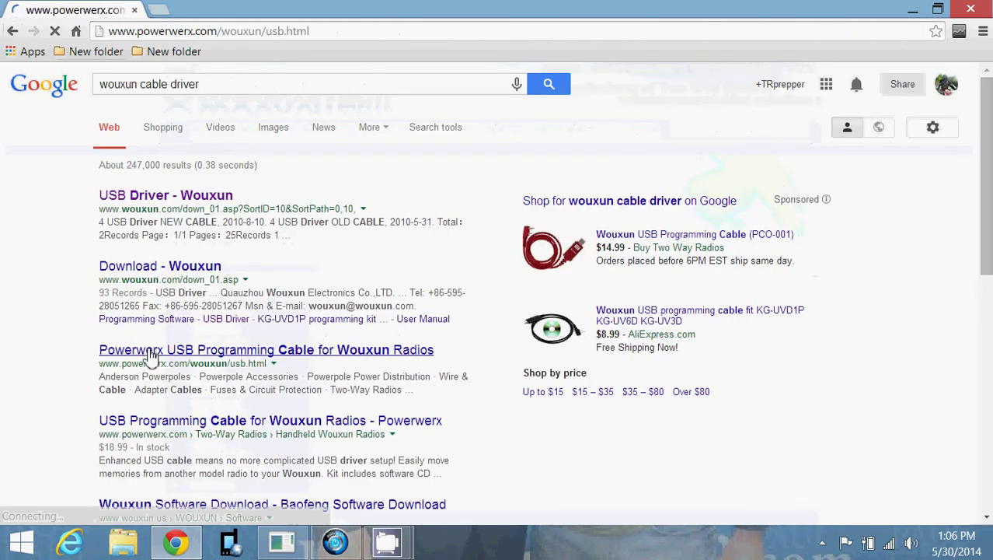
{"action": "left_click", "coordinate": [12, 31]}
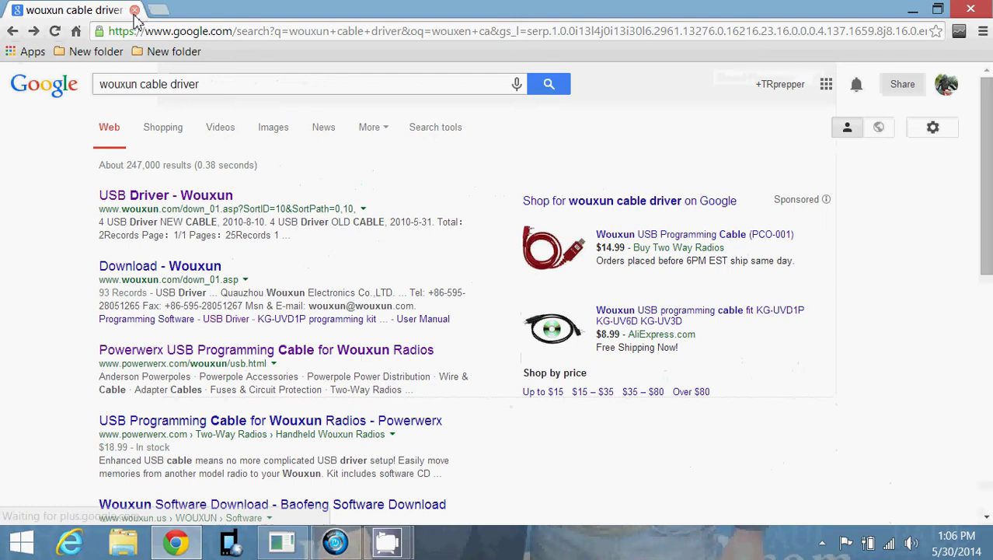
{"action": "left_click", "coordinate": [136, 14]}
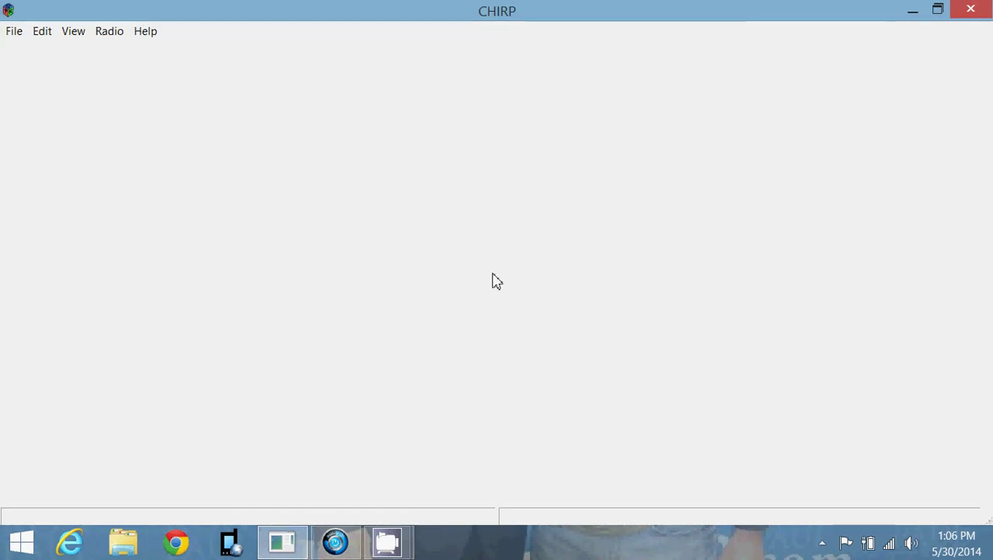
{"action": "left_click", "coordinate": [177, 542]}
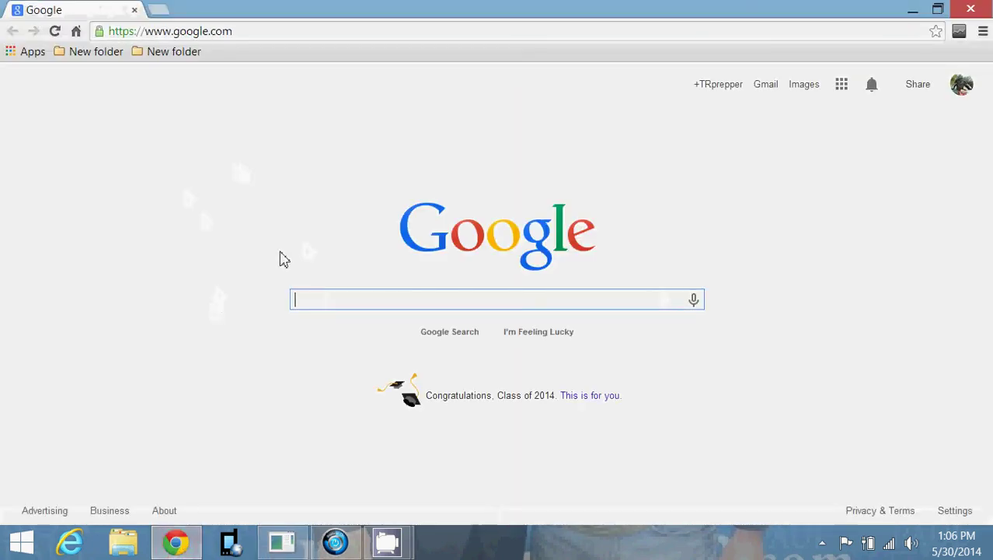
{"action": "type", "text": "ca"}
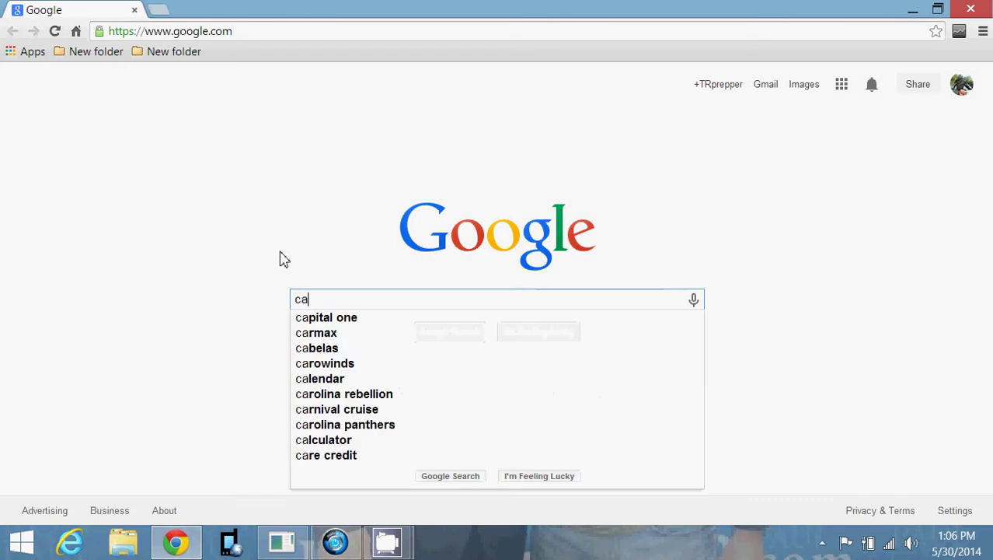
{"action": "key", "text": "BackSpace"}
{"action": "key", "text": "BackSpace"}
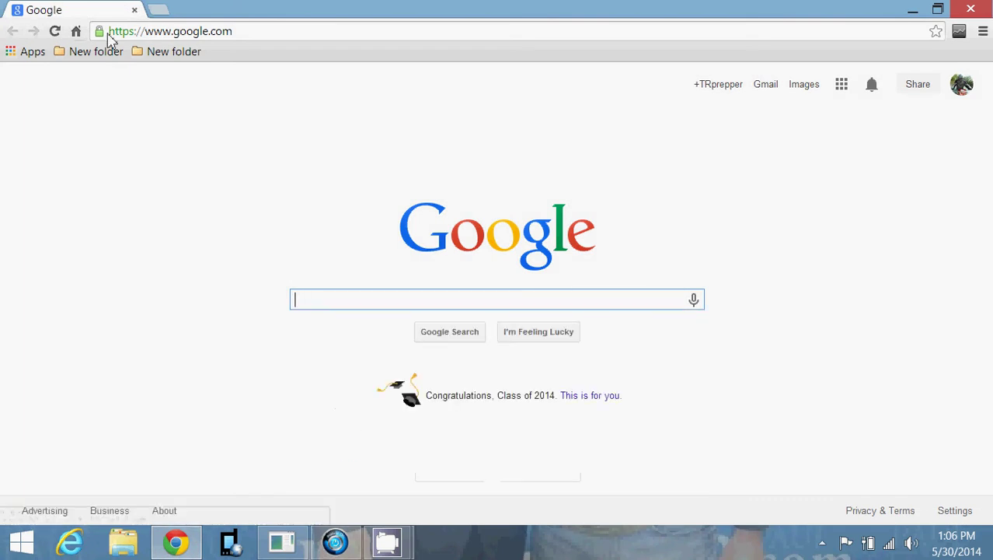
{"action": "left_click", "coordinate": [134, 11]}
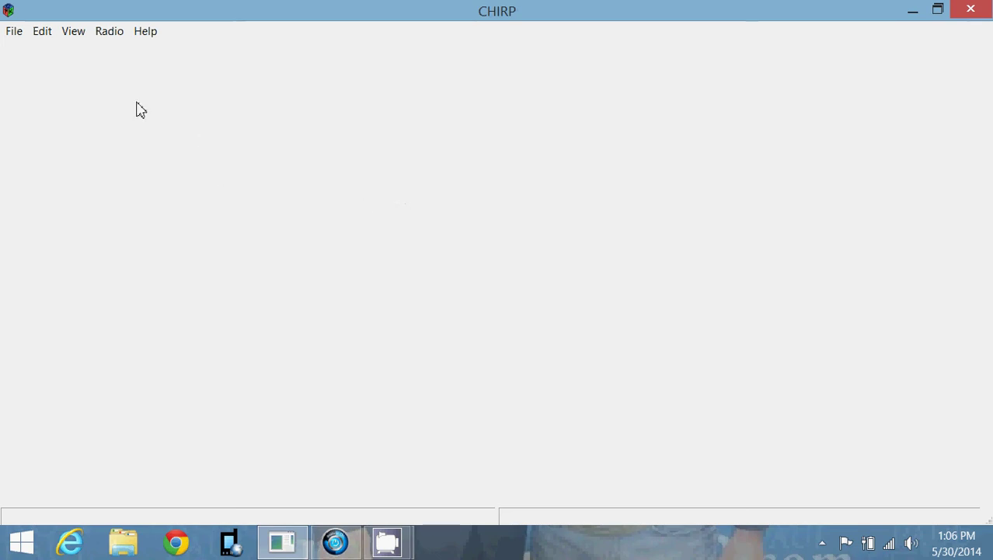
- Download the memories from the Baofeng UV-5R radio through port COM4
{"action": "left_click", "coordinate": [103, 35]}
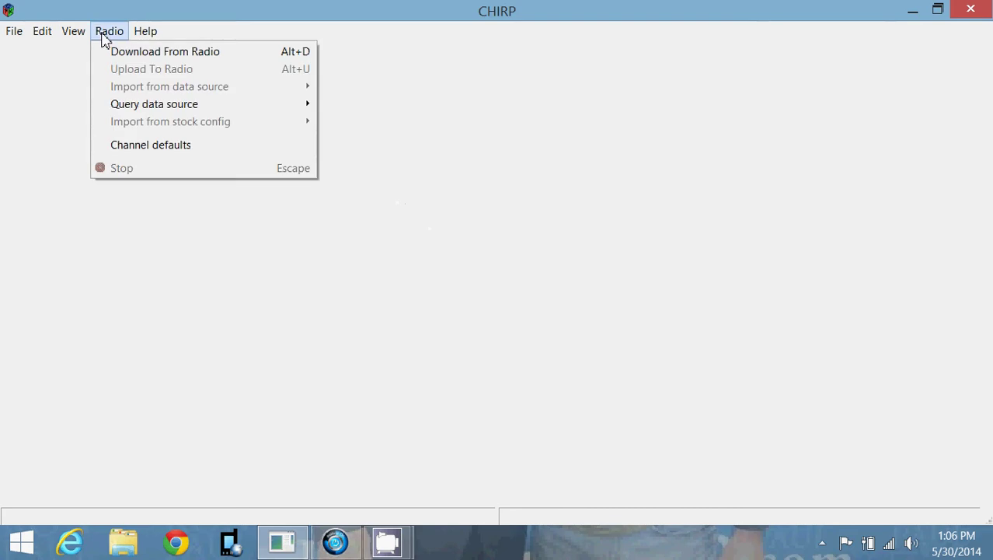
{"action": "left_click", "coordinate": [142, 52]}
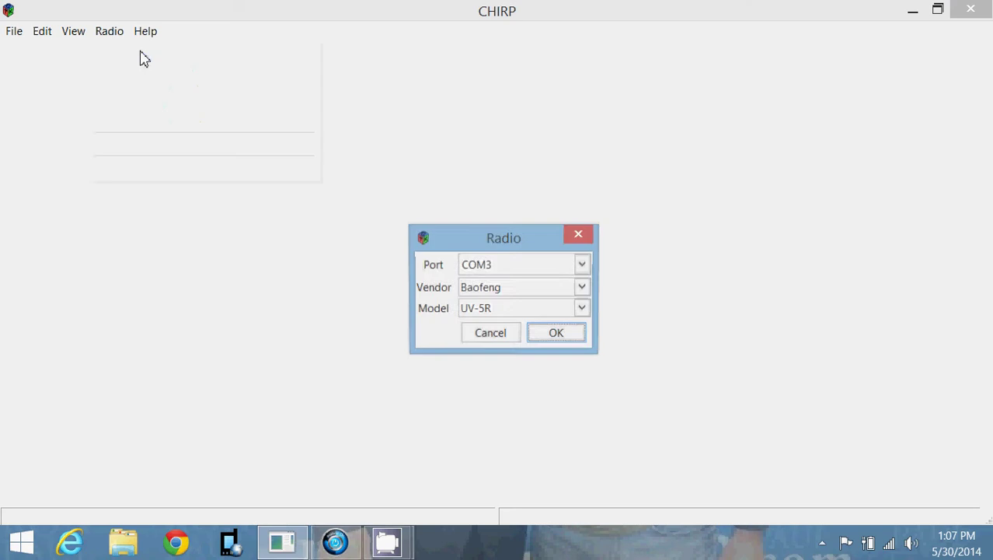
{"action": "left_click", "coordinate": [583, 265]}
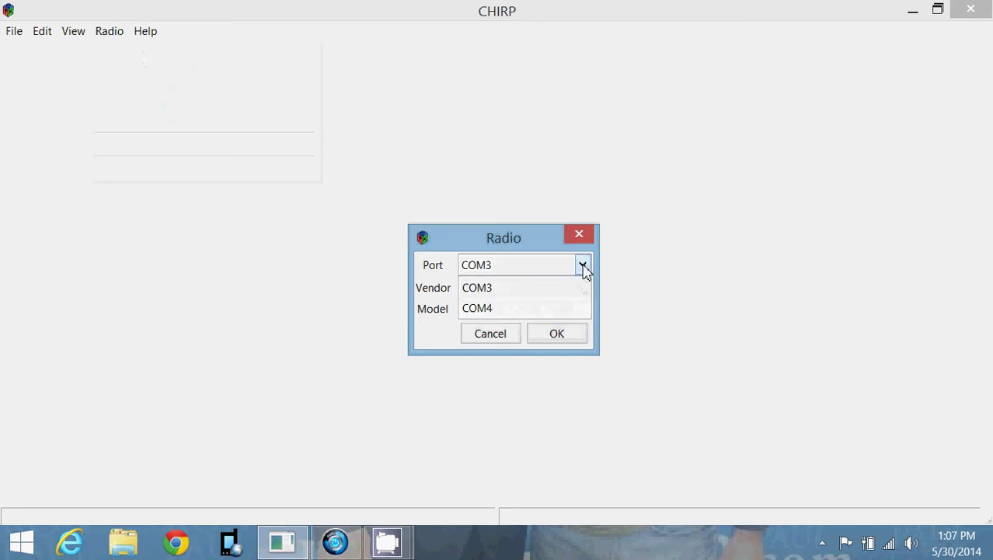
{"action": "left_click", "coordinate": [544, 311]}
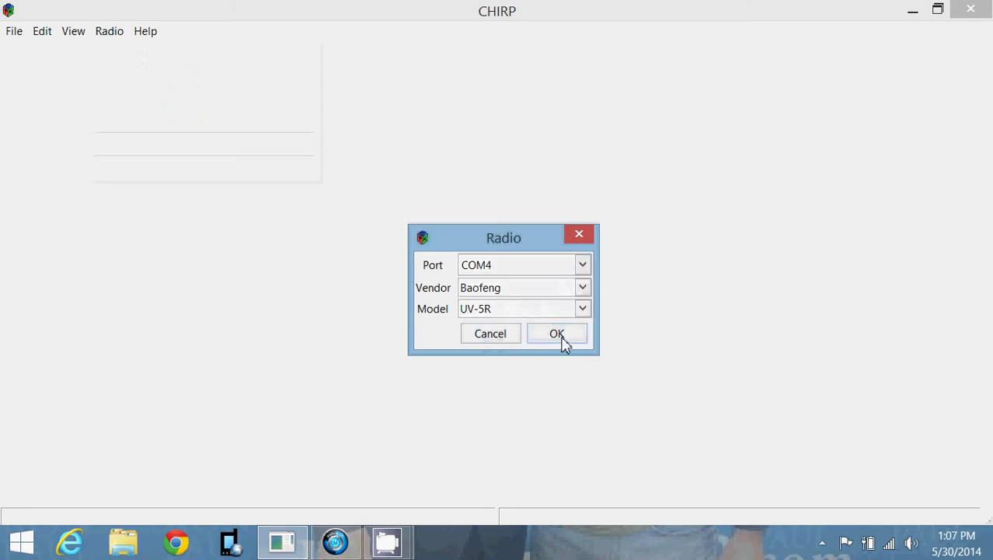
{"action": "left_click", "coordinate": [564, 339]}
{"action": "left_click", "coordinate": [630, 377]}
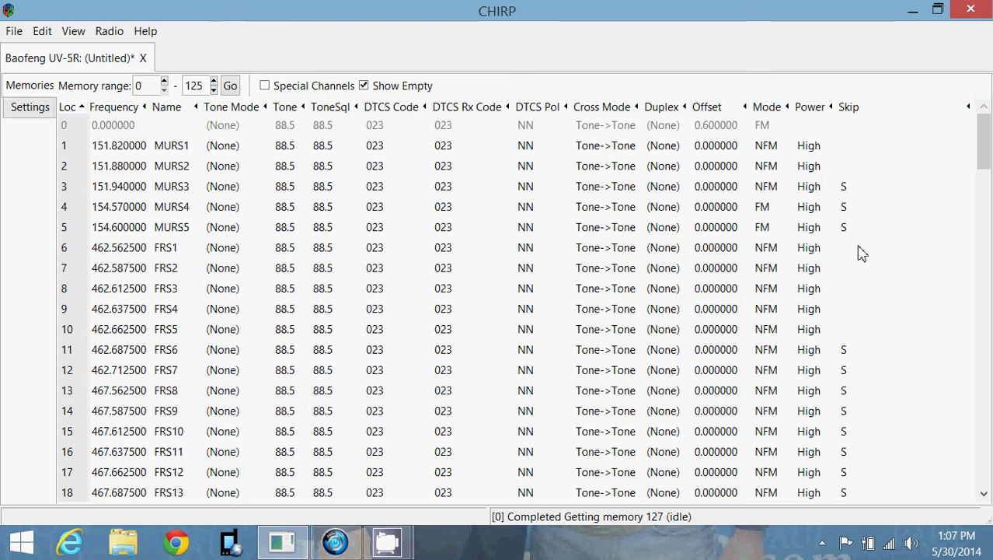
- Examine the memory channels downloaded from the radio, including the block of LO channels from location 40 to 48
{"action": "left_click_drag", "start_coordinate": [986, 136], "coordinate": [989, 274]}
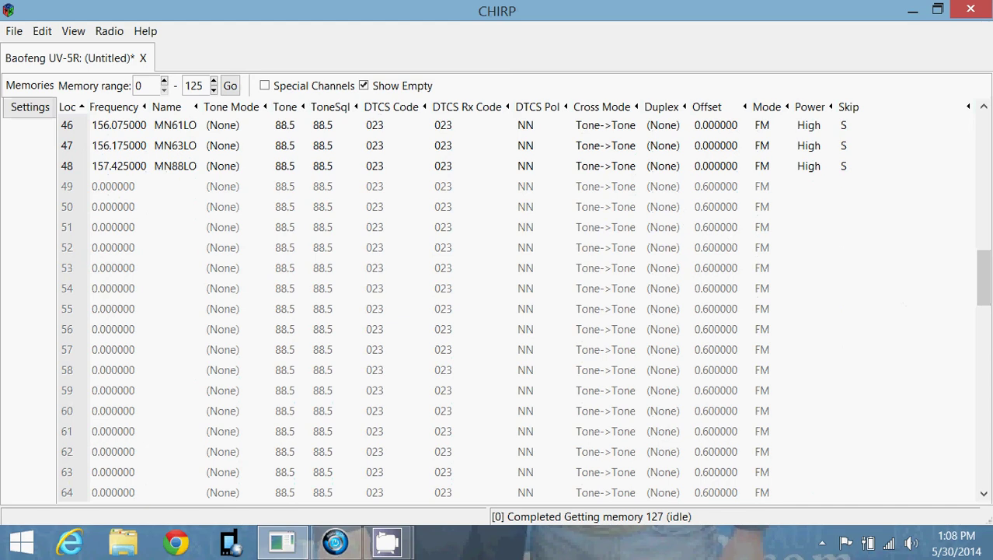
{"action": "left_click_drag", "start_coordinate": [984, 284], "coordinate": [966, 160]}
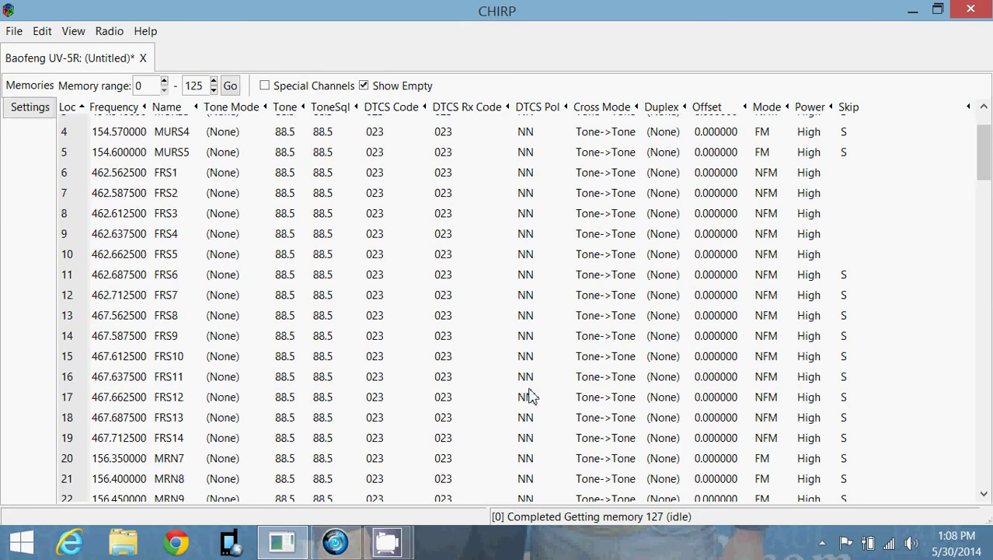
{"action": "left_click_drag", "start_coordinate": [987, 146], "coordinate": [987, 258]}
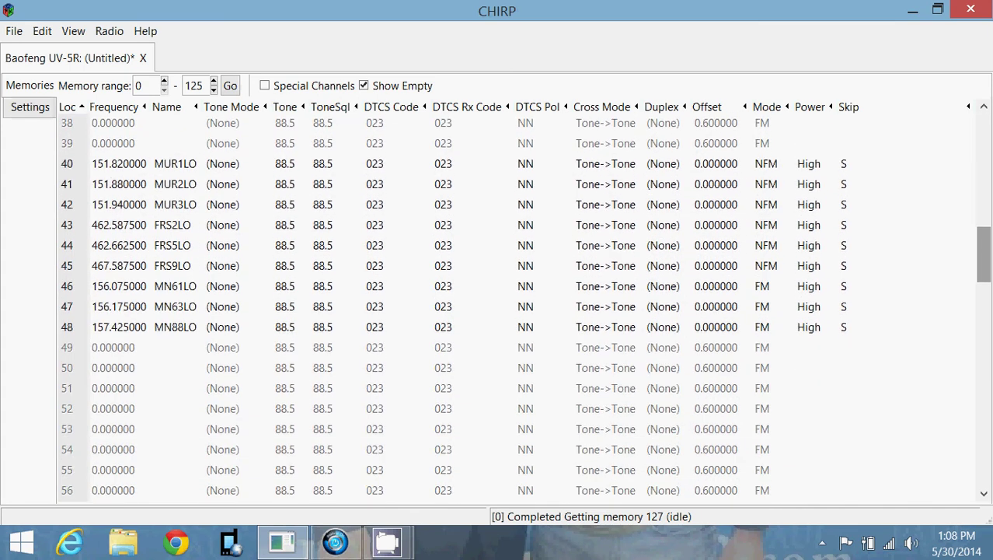
- Examine the available power options for the MUR1LO channel at location 40
{"action": "left_click", "coordinate": [810, 167]}
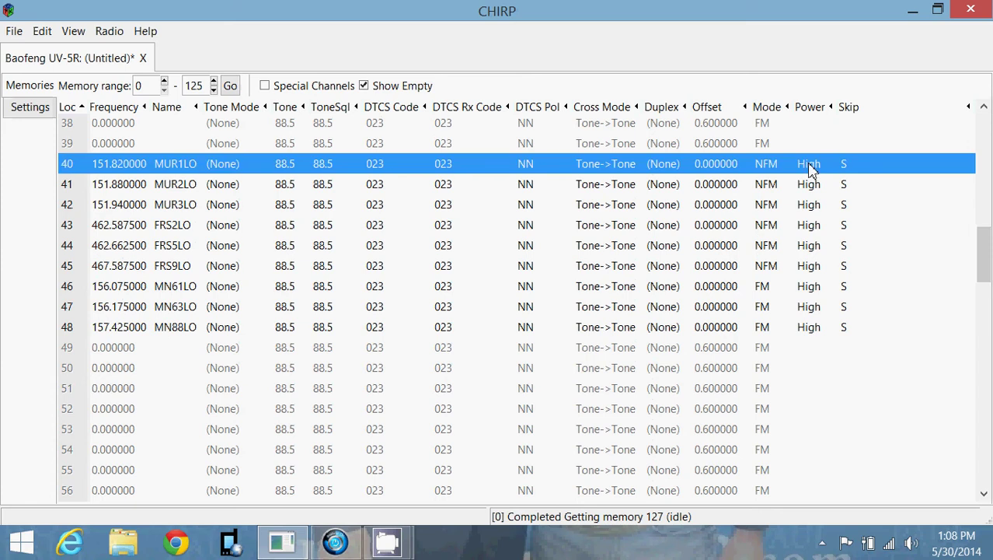
{"action": "left_click", "coordinate": [810, 167]}
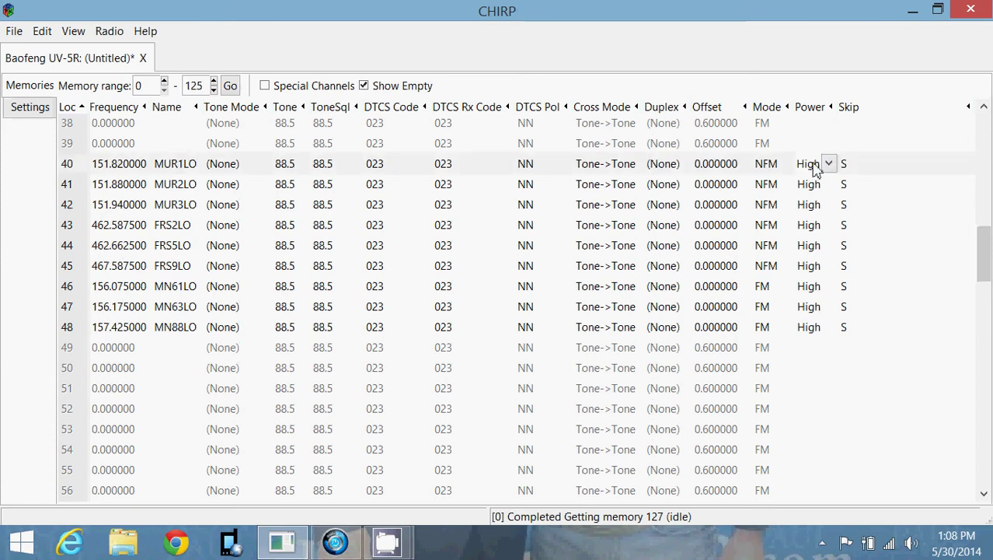
{"action": "left_click", "coordinate": [829, 164]}
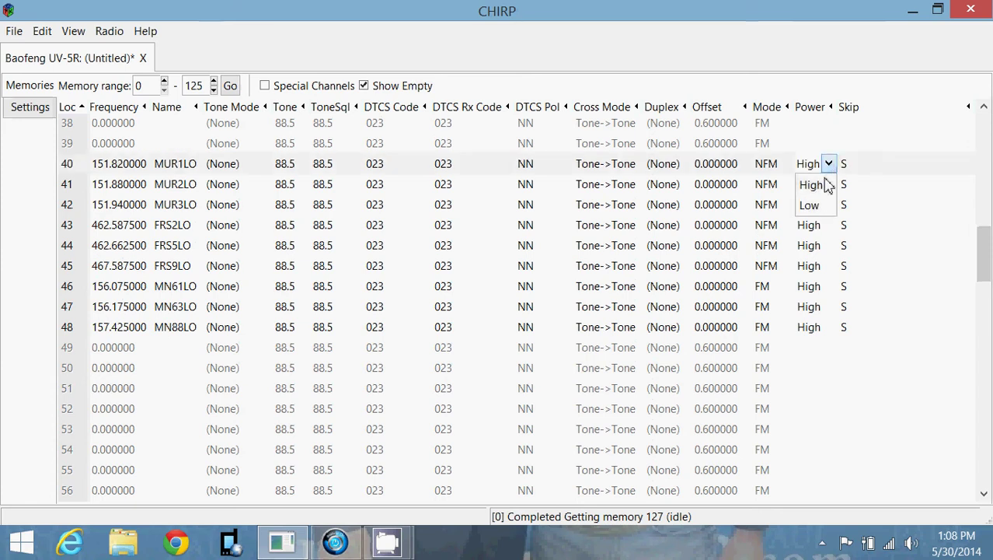
{"action": "left_click", "coordinate": [830, 166]}
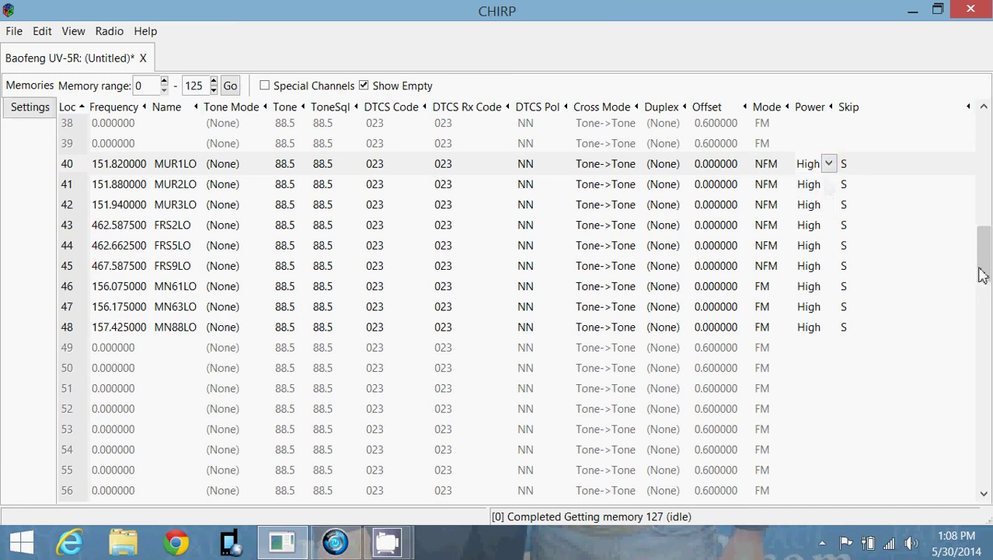
{"action": "left_click_drag", "start_coordinate": [984, 275], "coordinate": [985, 277]}
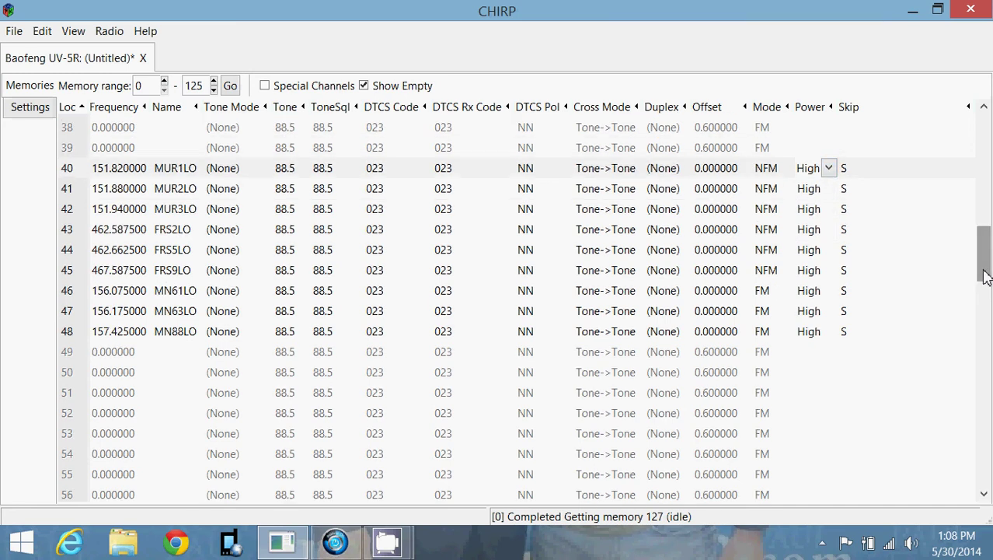
- Examine the available tone modes and tone frequencies for the PMKNTN channel at location 75
{"action": "left_click_drag", "start_coordinate": [984, 245], "coordinate": [985, 349]}
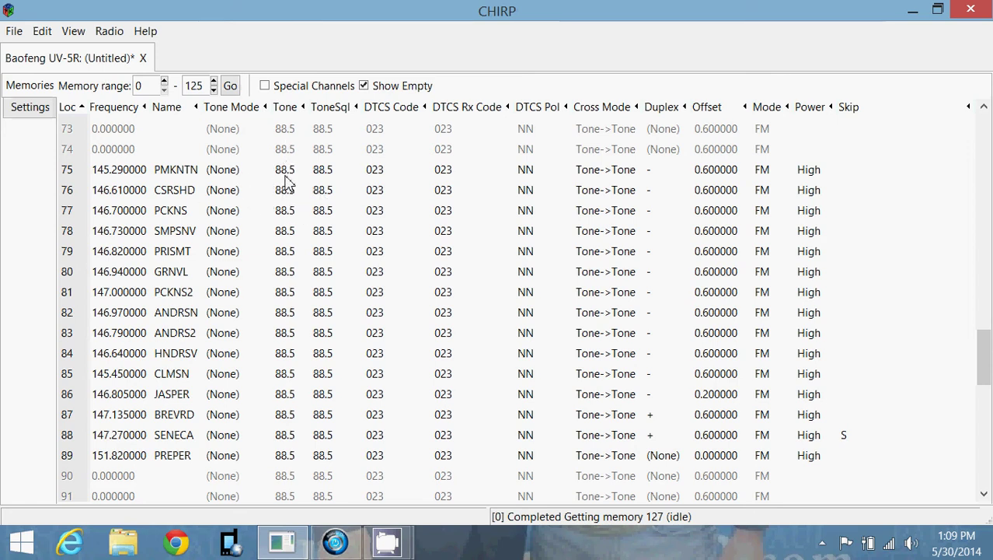
{"action": "left_click", "coordinate": [231, 170]}
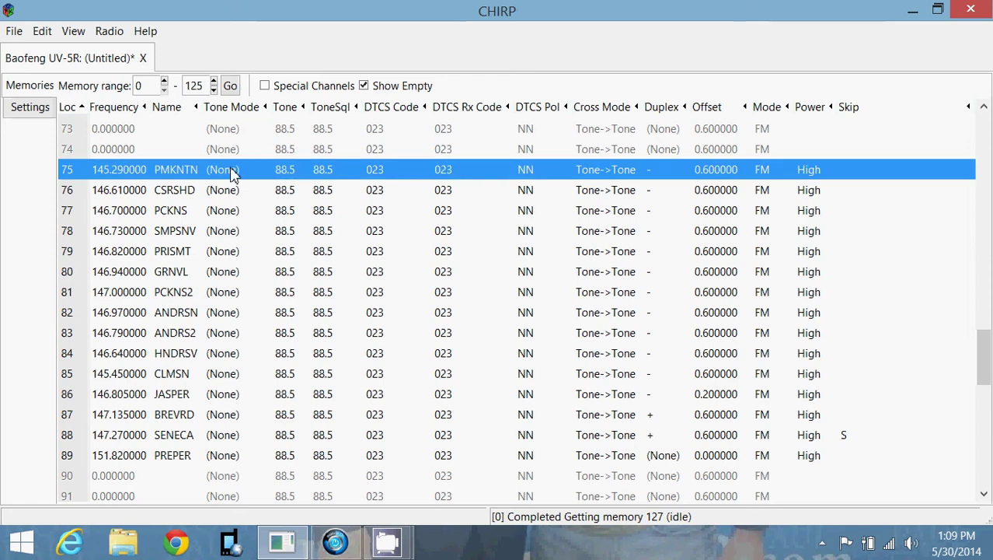
{"action": "left_click", "coordinate": [230, 170]}
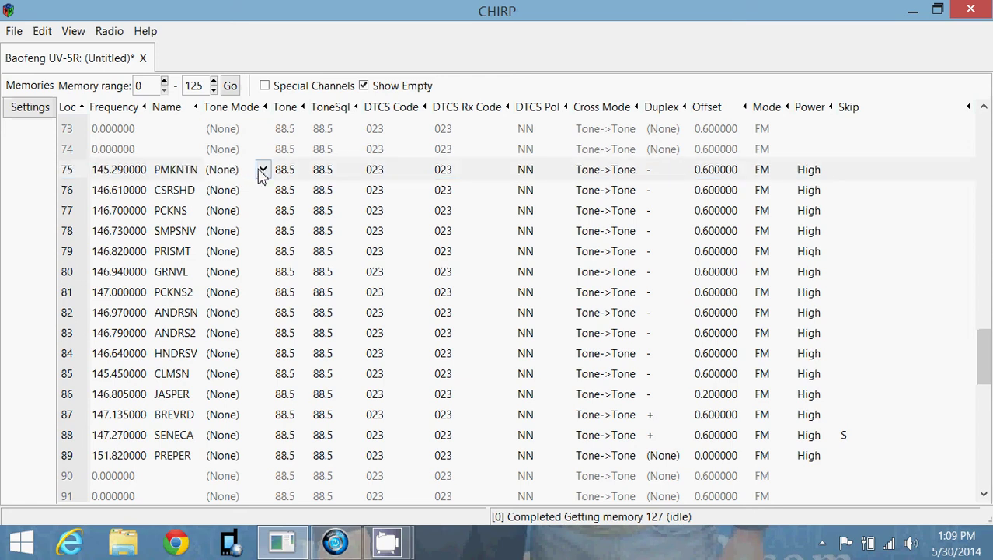
{"action": "left_click", "coordinate": [261, 170]}
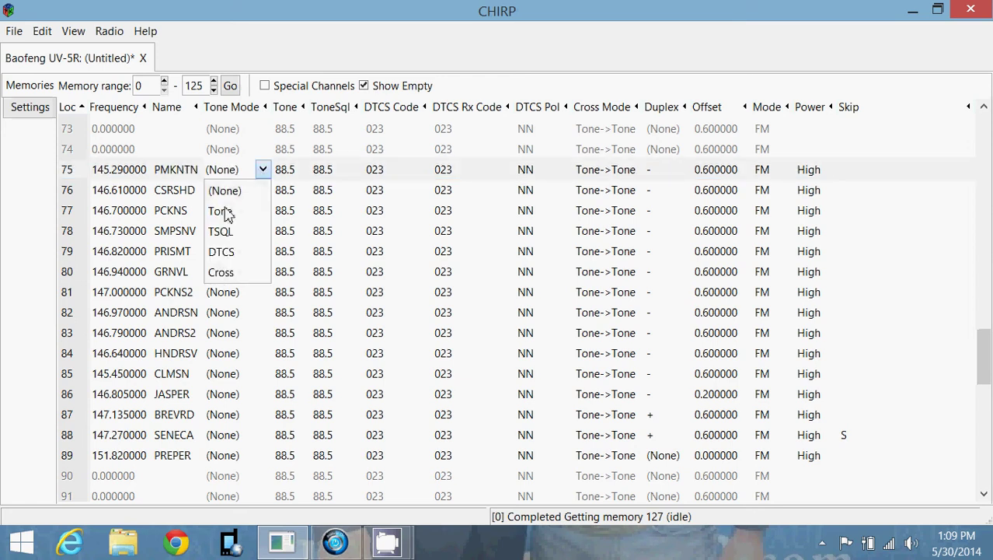
{"action": "left_click", "coordinate": [262, 170]}
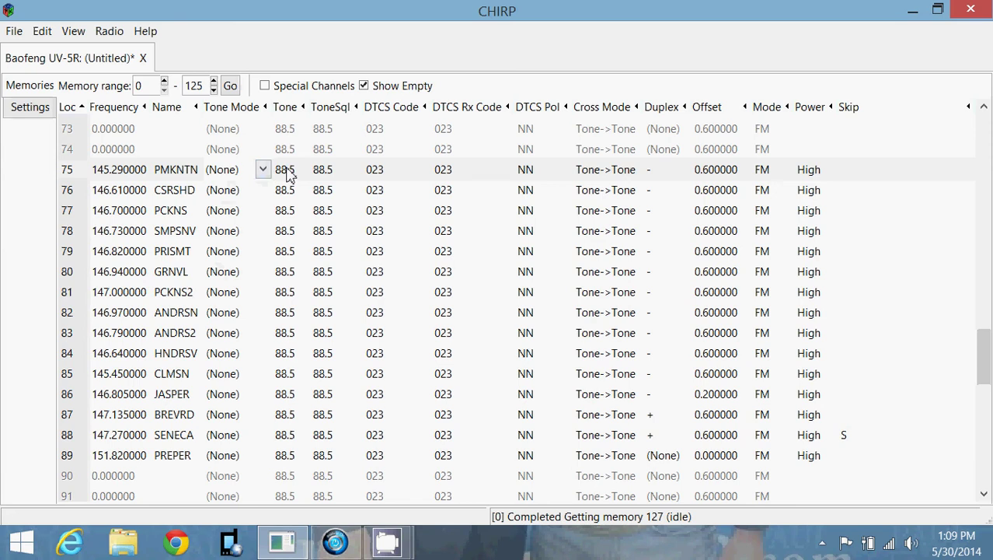
{"action": "left_click", "coordinate": [288, 170]}
{"action": "left_click", "coordinate": [301, 170]}
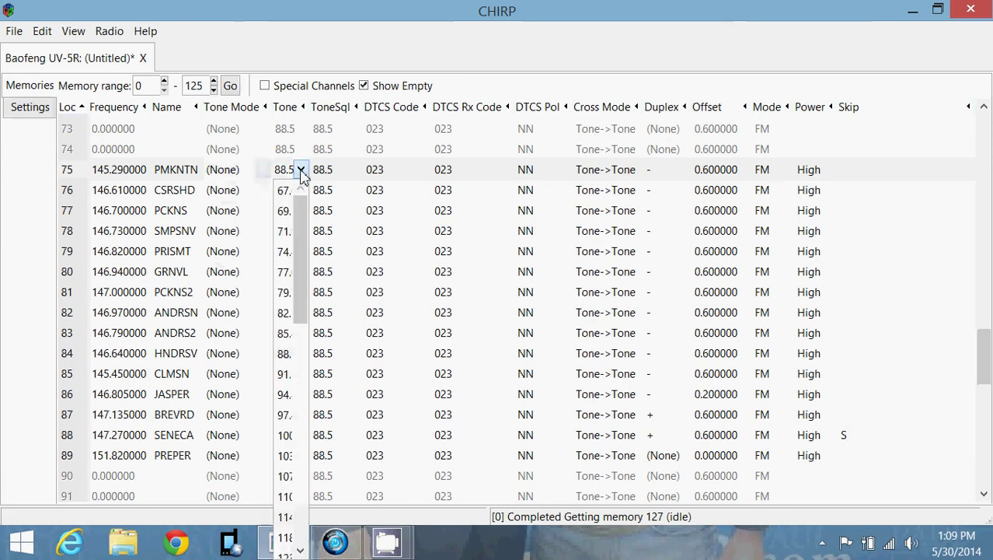
{"action": "left_click", "coordinate": [301, 171]}
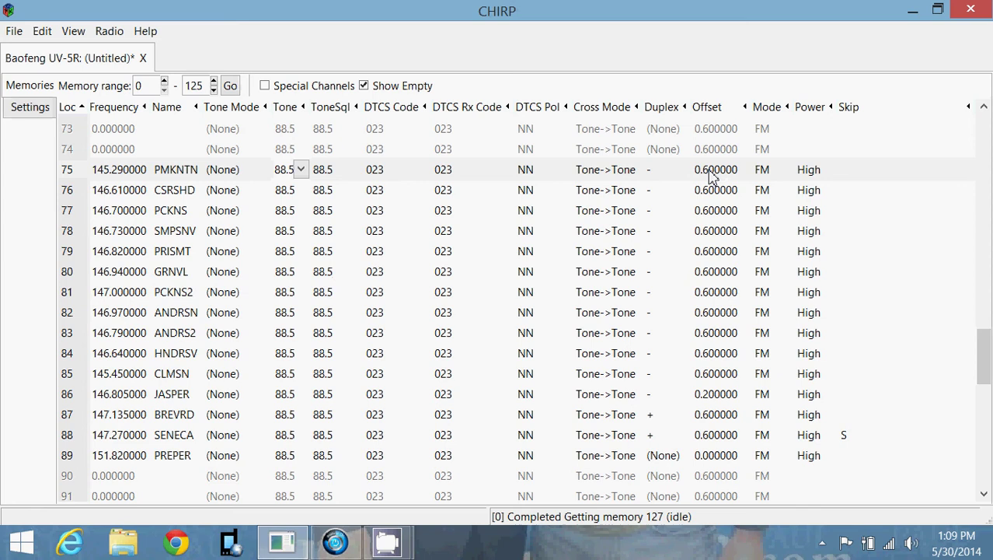
- Examine the available duplex options for the PMKNTN channel
{"action": "left_click", "coordinate": [653, 176]}
{"action": "left_click", "coordinate": [683, 171]}
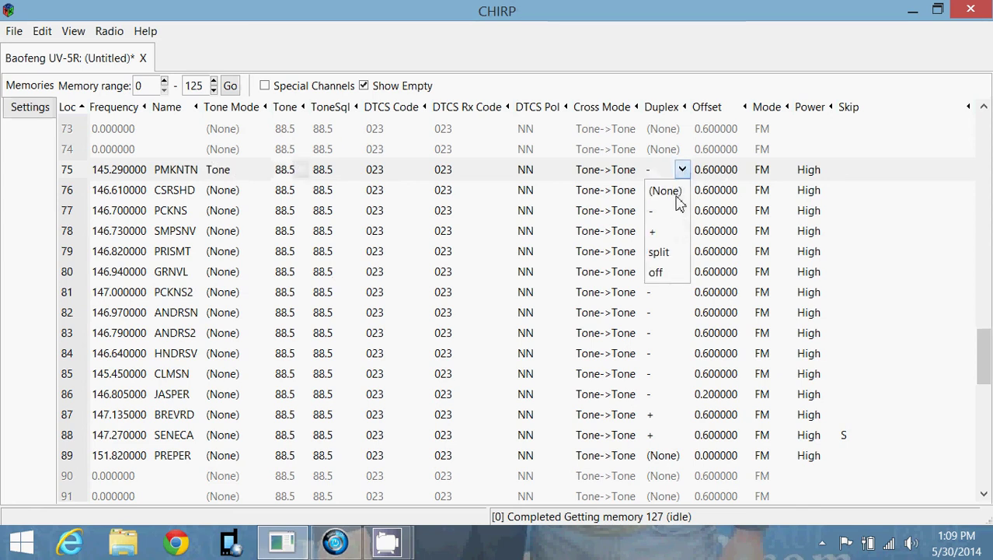
{"action": "left_click", "coordinate": [683, 171]}
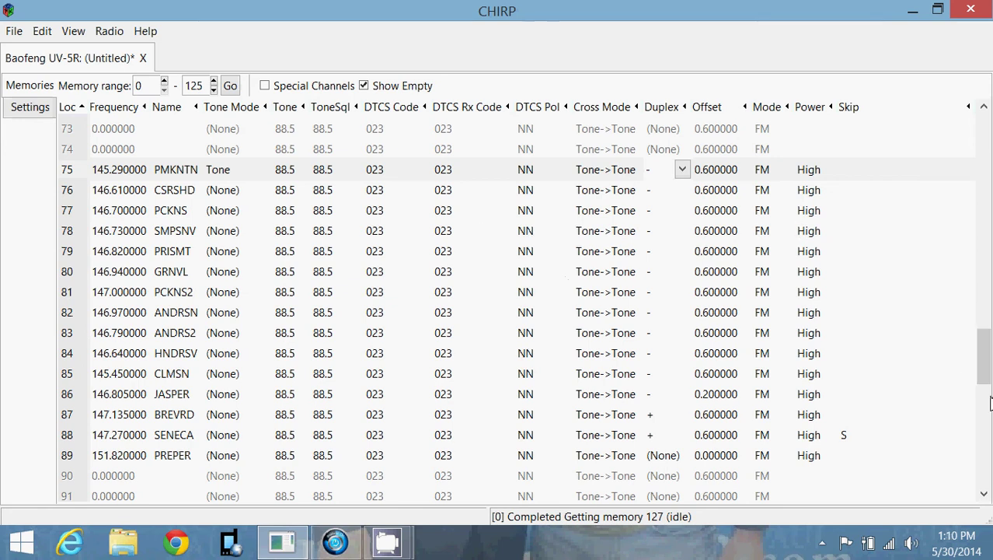
- Review the memory list from the repeater channels through the split-duplex channels at locations 100 to 120
{"action": "left_click_drag", "start_coordinate": [985, 376], "coordinate": [987, 396]}
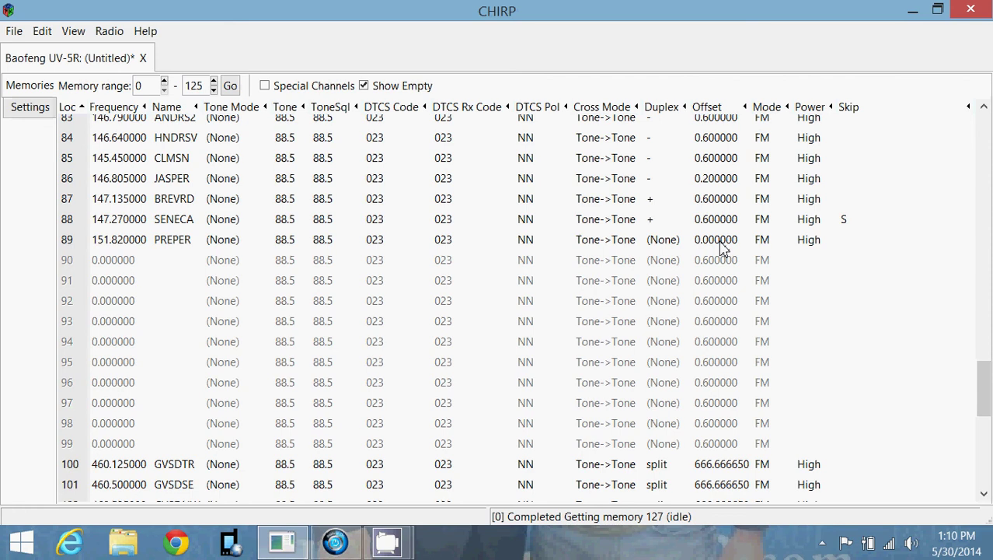
{"action": "left_click_drag", "start_coordinate": [985, 396], "coordinate": [953, 122]}
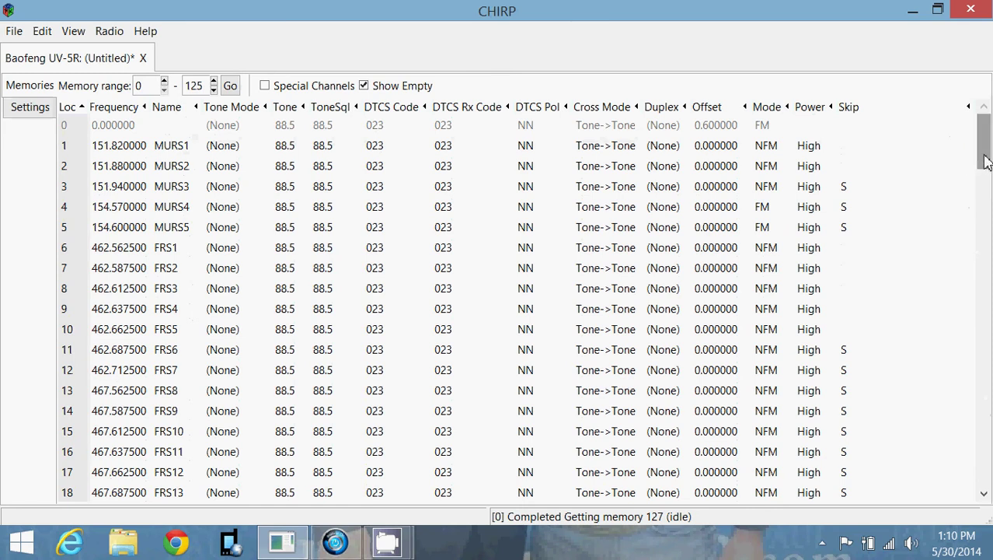
{"action": "left_click_drag", "start_coordinate": [984, 148], "coordinate": [986, 447]}
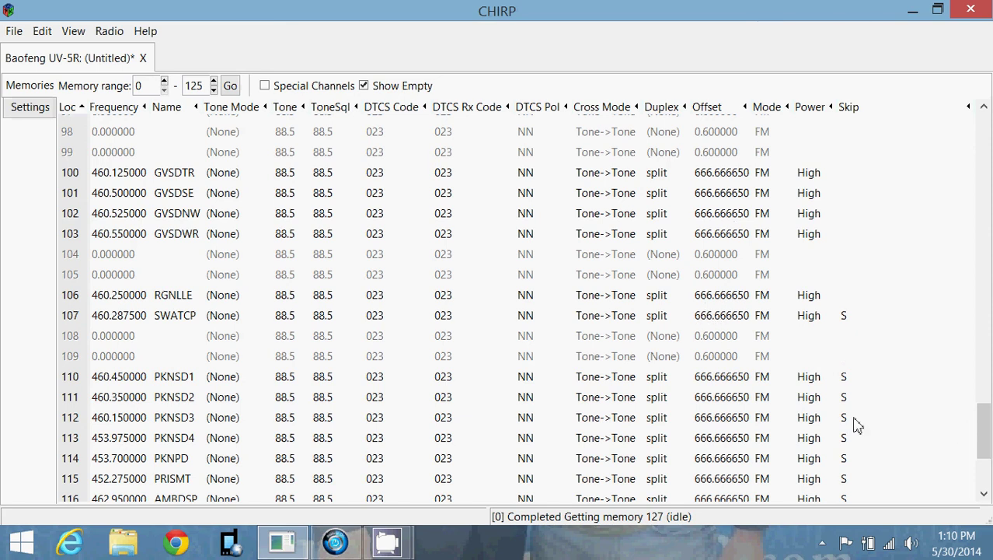
{"action": "left_click_drag", "start_coordinate": [983, 424], "coordinate": [983, 476]}
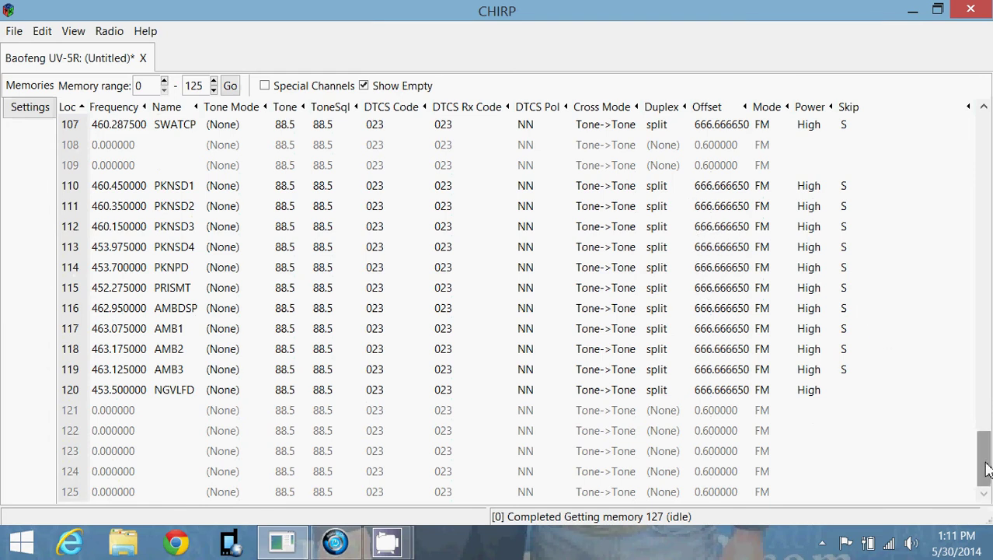
{"action": "left_click_drag", "start_coordinate": [987, 472], "coordinate": [984, 333]}
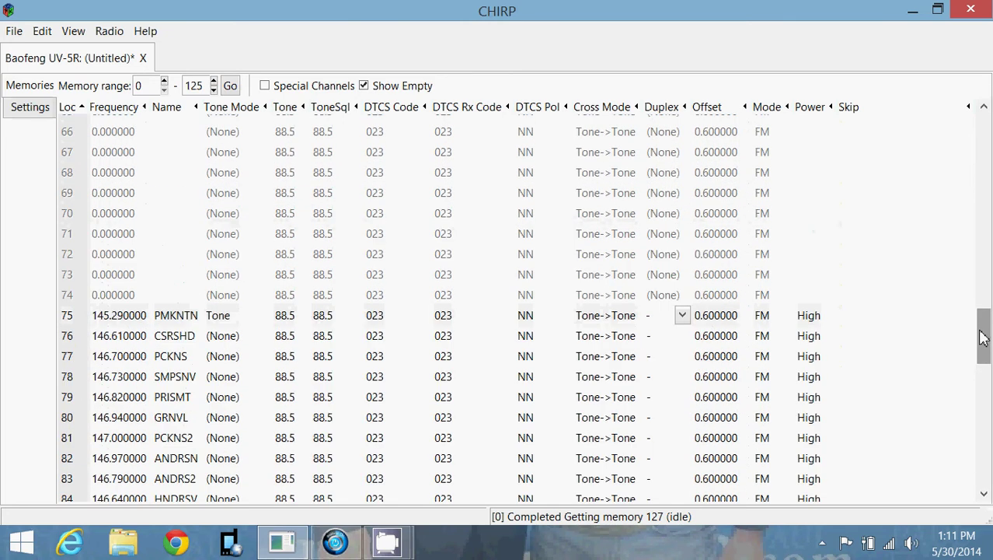
{"action": "left_click_drag", "start_coordinate": [985, 335], "coordinate": [987, 451]}
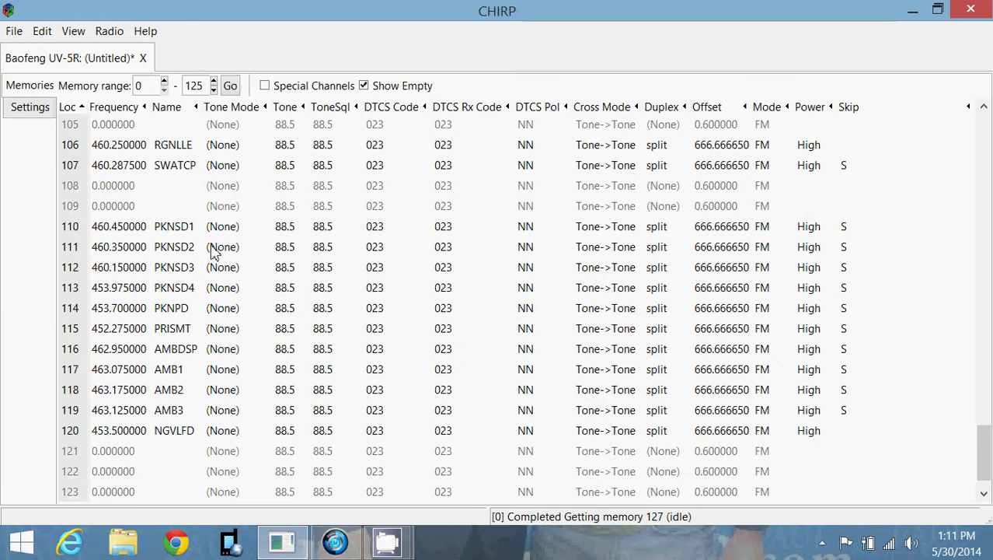
- Inspect the offset value of the PKNSD1 channel at location 110 without changing it
{"action": "left_click", "coordinate": [723, 227]}
{"action": "left_click", "coordinate": [723, 227]}
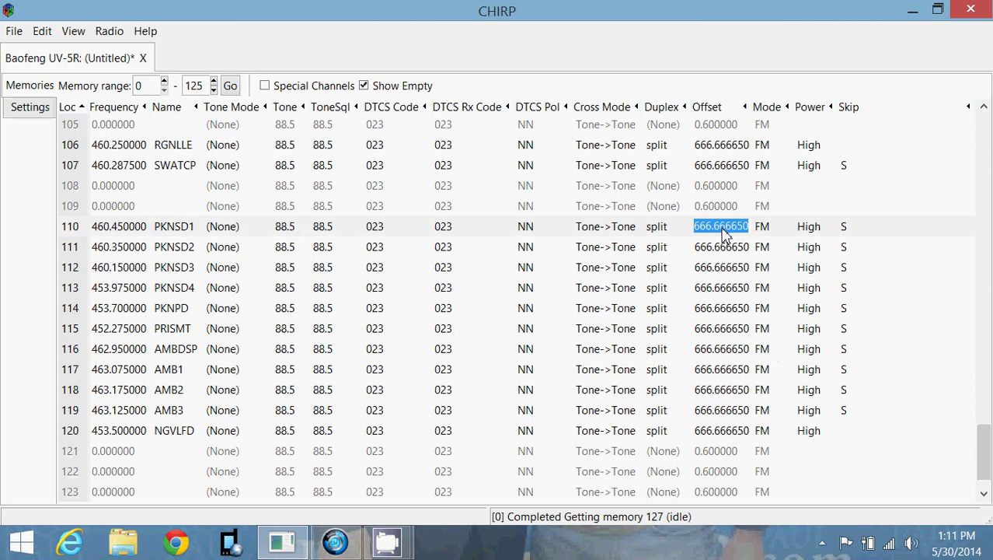
{"action": "left_click", "coordinate": [895, 328]}
- Examine the available skip options for the FRS6 channel at location 11
{"action": "left_click_drag", "start_coordinate": [990, 460], "coordinate": [970, 180]}
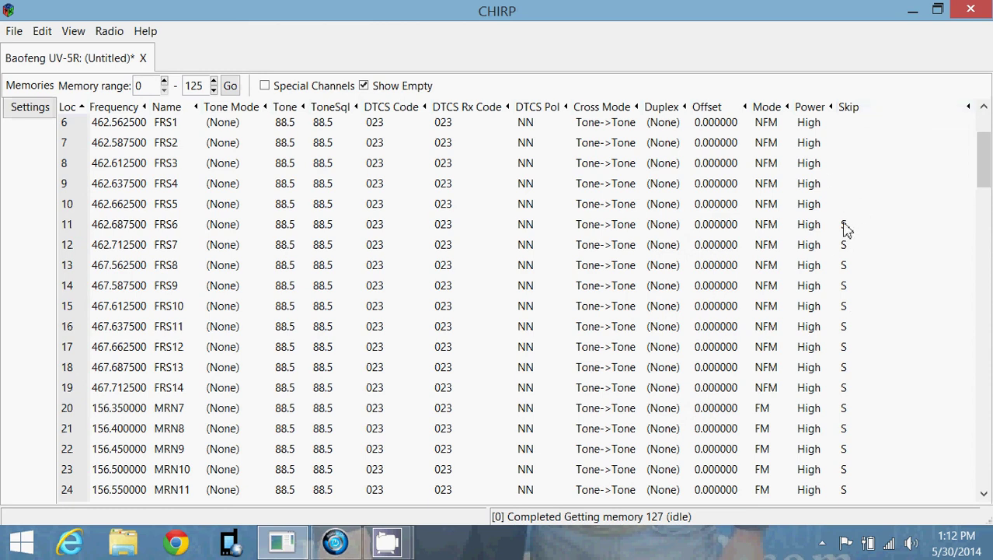
{"action": "left_click", "coordinate": [846, 230]}
{"action": "left_click", "coordinate": [846, 227]}
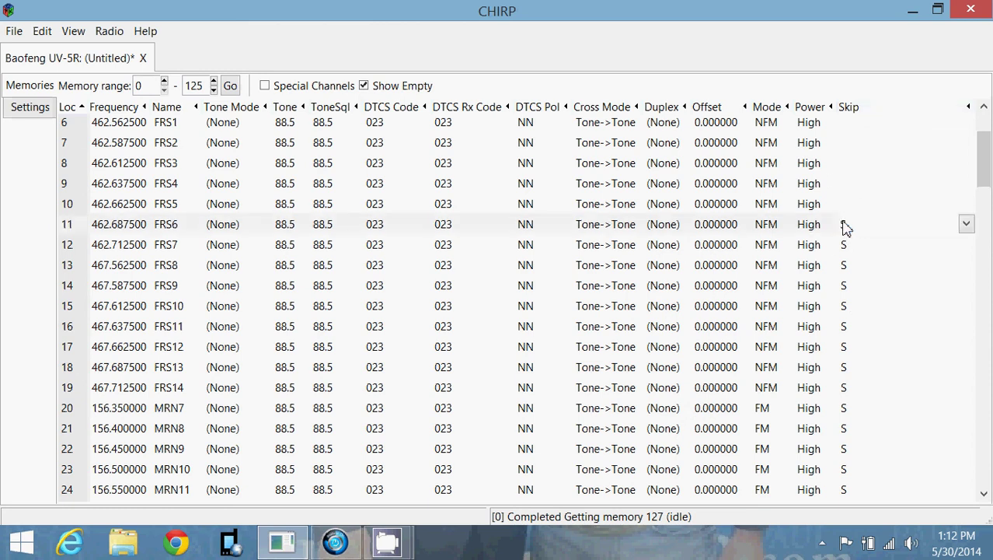
{"action": "left_click", "coordinate": [966, 225]}
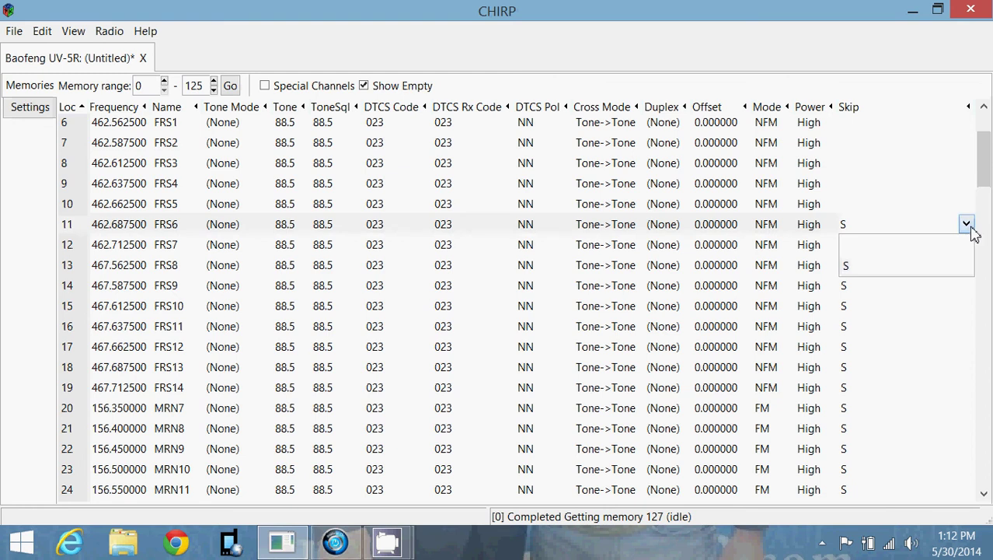
{"action": "left_click", "coordinate": [968, 227]}
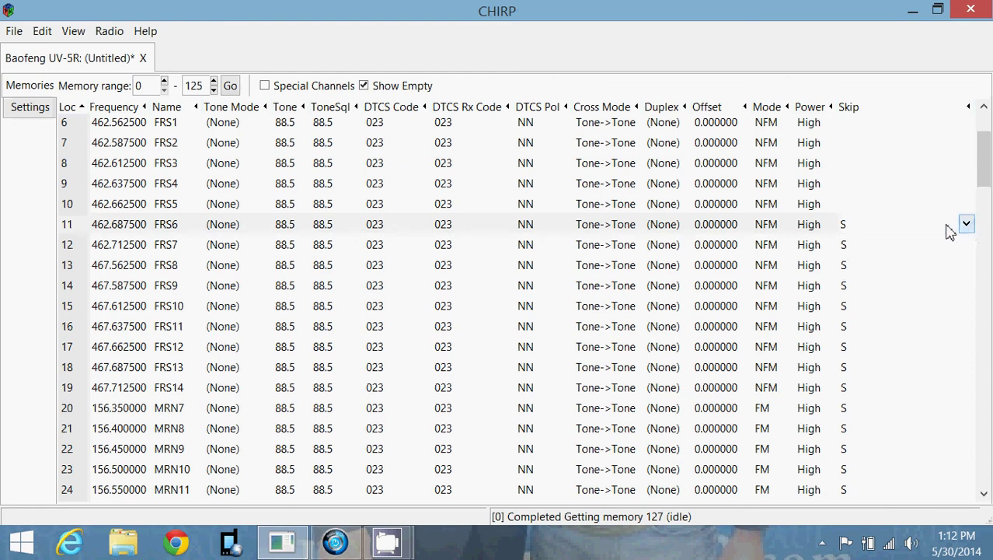
{"action": "left_click", "coordinate": [899, 309]}
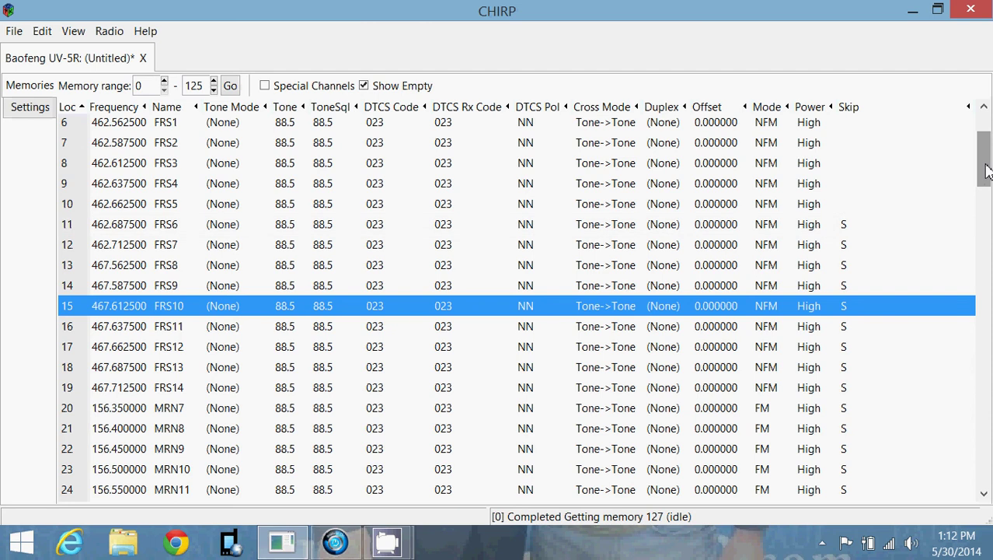
- Review the channels from the LO block down to location 100 and inspect the offset of the GVSDTR channel
{"action": "left_click_drag", "start_coordinate": [984, 159], "coordinate": [984, 247]}
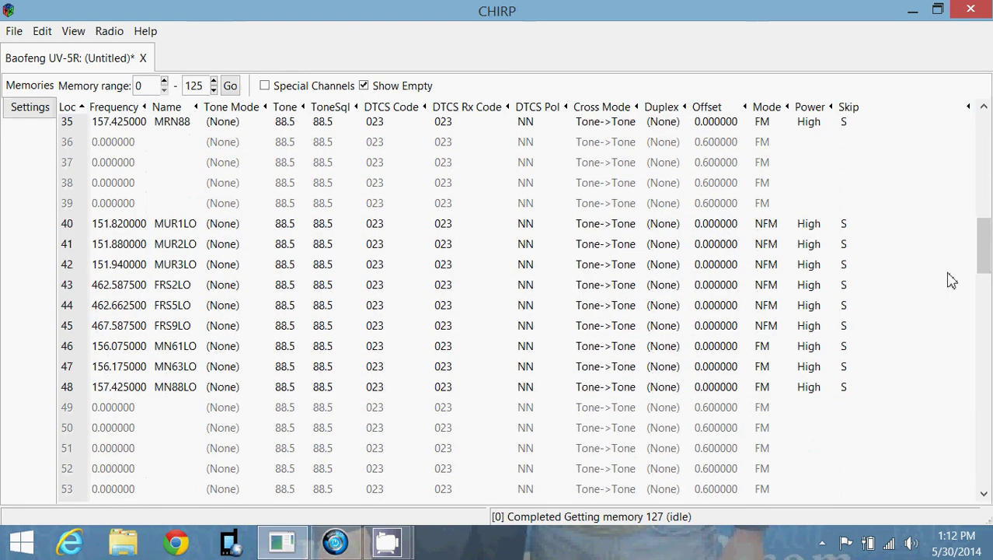
{"action": "left_click_drag", "start_coordinate": [982, 229], "coordinate": [983, 299]}
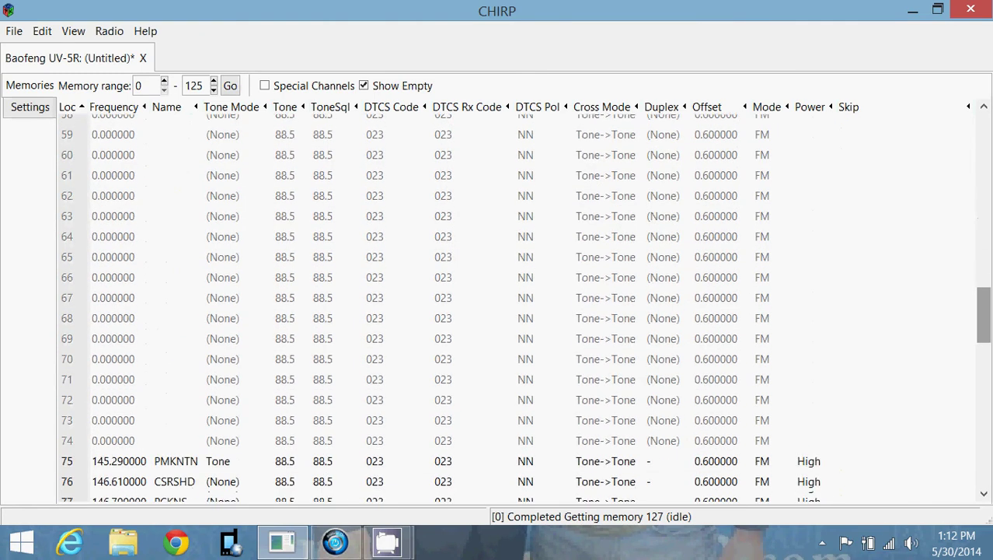
{"action": "scroll", "coordinate": [892, 340], "scroll_direction": "down", "scroll_amount": 5}
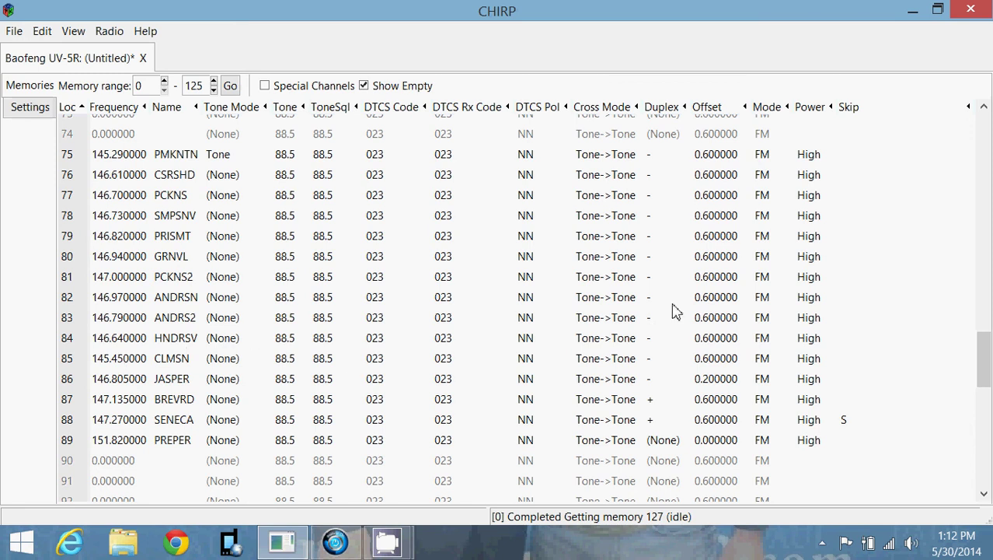
{"action": "left_click_drag", "start_coordinate": [984, 344], "coordinate": [984, 387]}
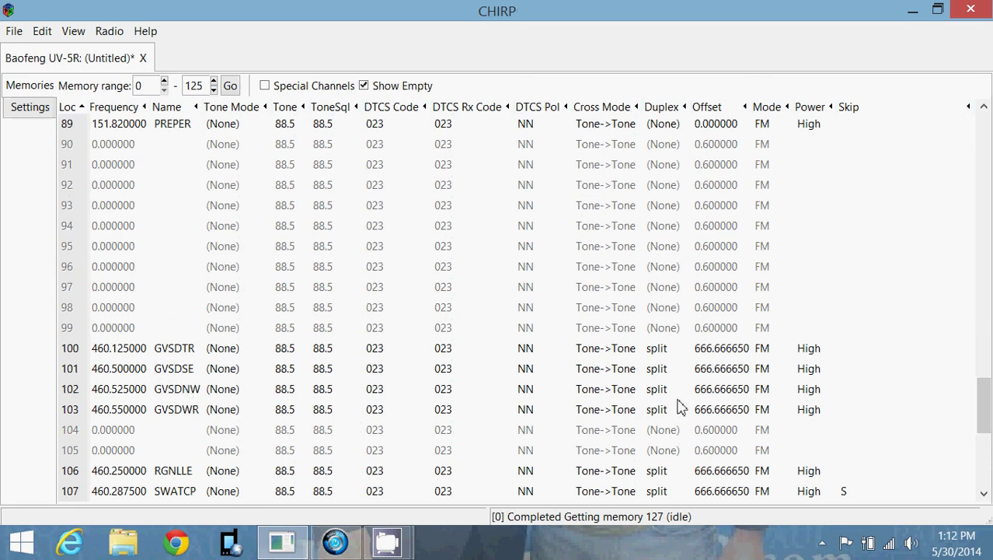
{"action": "left_click", "coordinate": [718, 357]}
{"action": "left_click", "coordinate": [719, 356]}
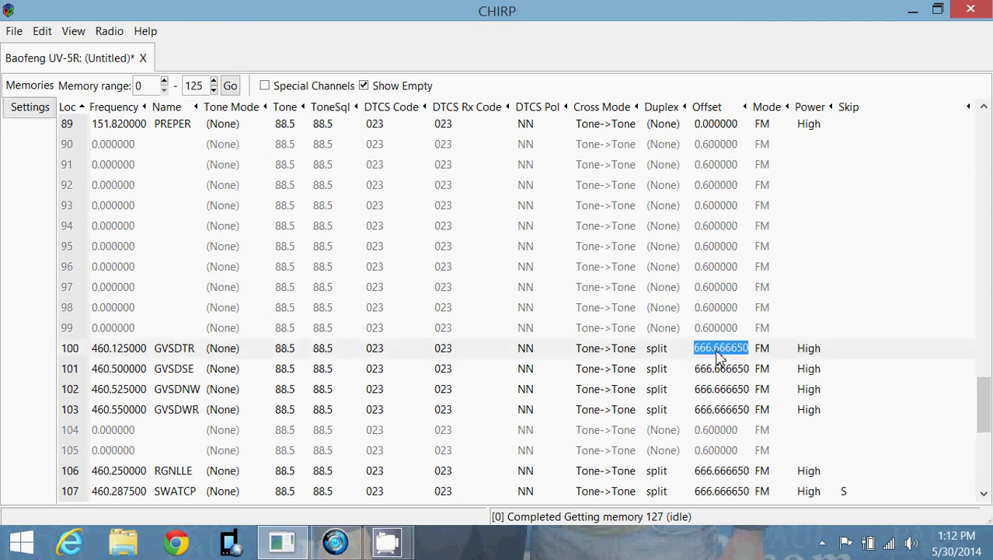
{"action": "left_click", "coordinate": [822, 303]}
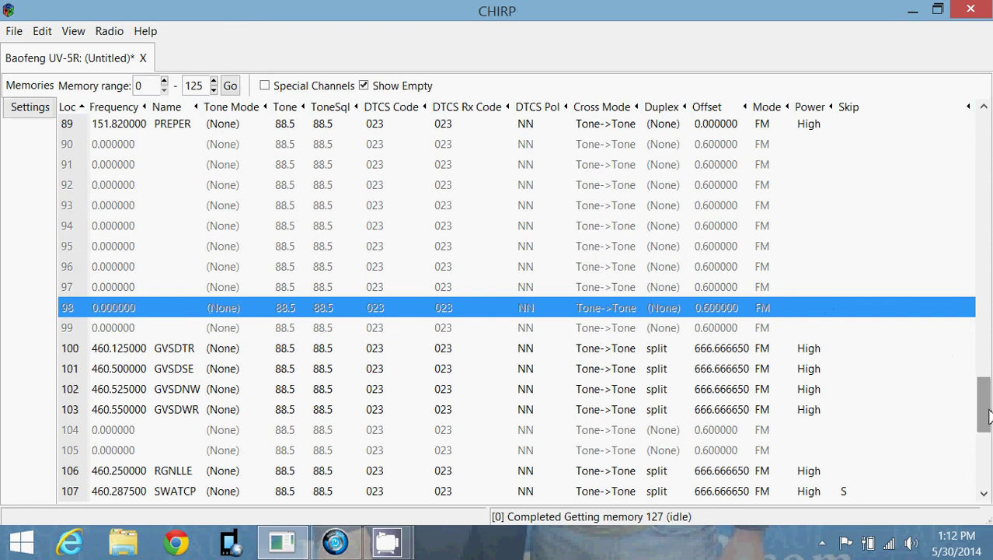
- Check the last channels up to location 125, the repeaters from location 75 and the LO block from location 40
{"action": "left_click_drag", "start_coordinate": [985, 403], "coordinate": [988, 466]}
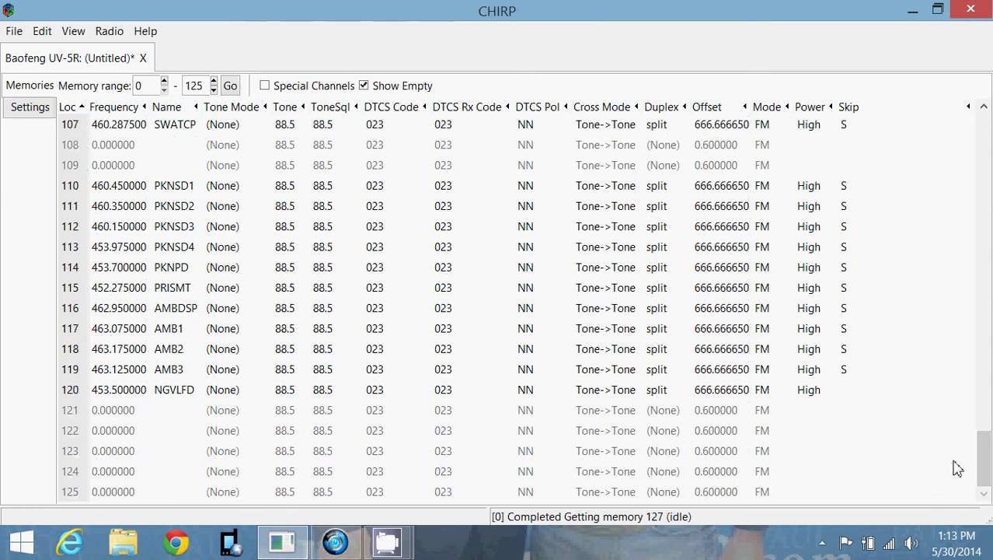
{"action": "left_click_drag", "start_coordinate": [984, 465], "coordinate": [984, 321]}
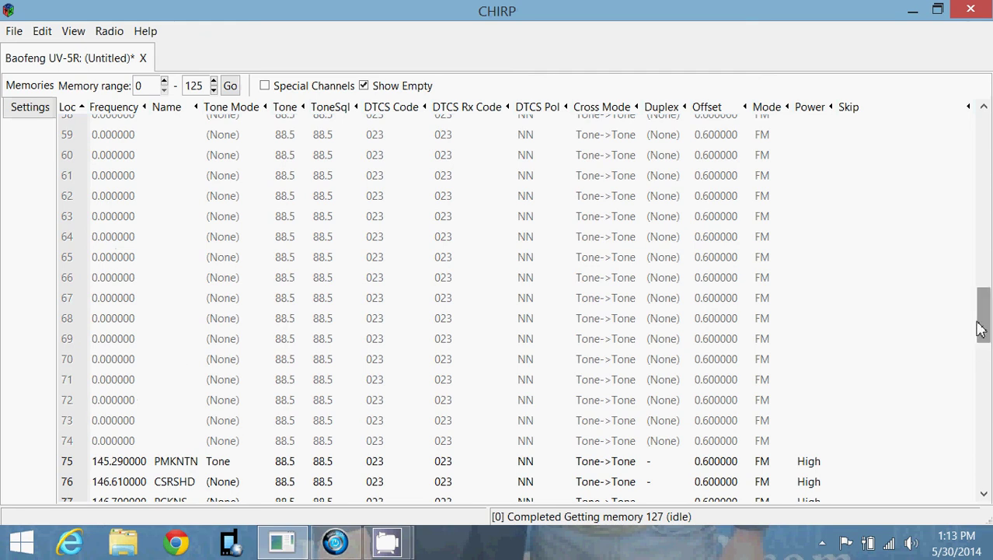
{"action": "left_click_drag", "start_coordinate": [980, 329], "coordinate": [986, 350]}
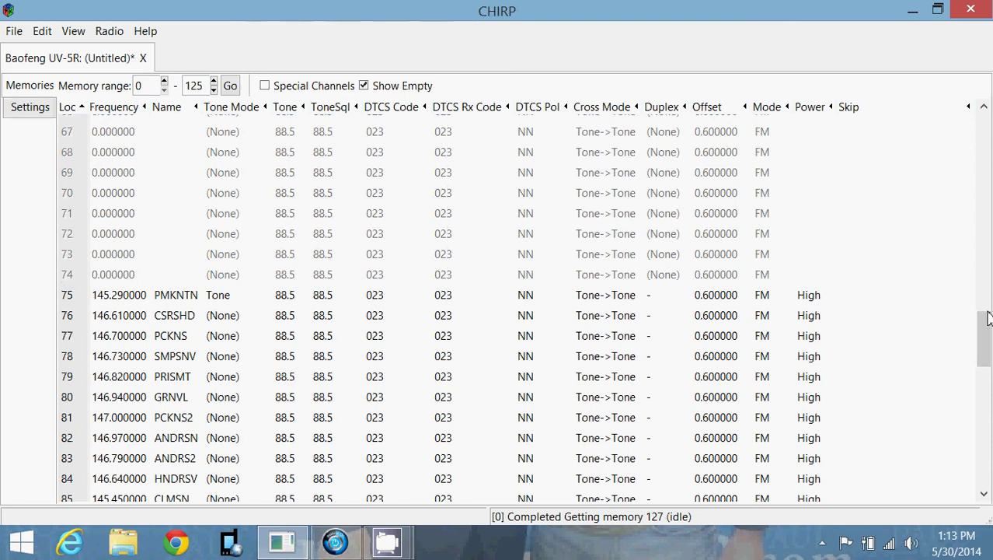
{"action": "left_click_drag", "start_coordinate": [987, 319], "coordinate": [983, 238]}
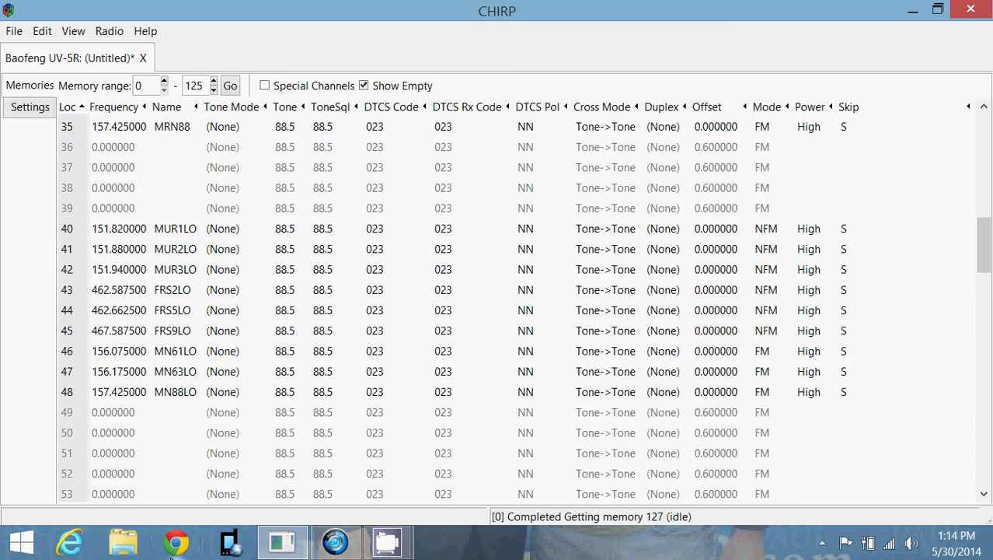
- Switch to Chrome and search Google for "ham frequencies"
{"action": "left_click", "coordinate": [174, 547]}
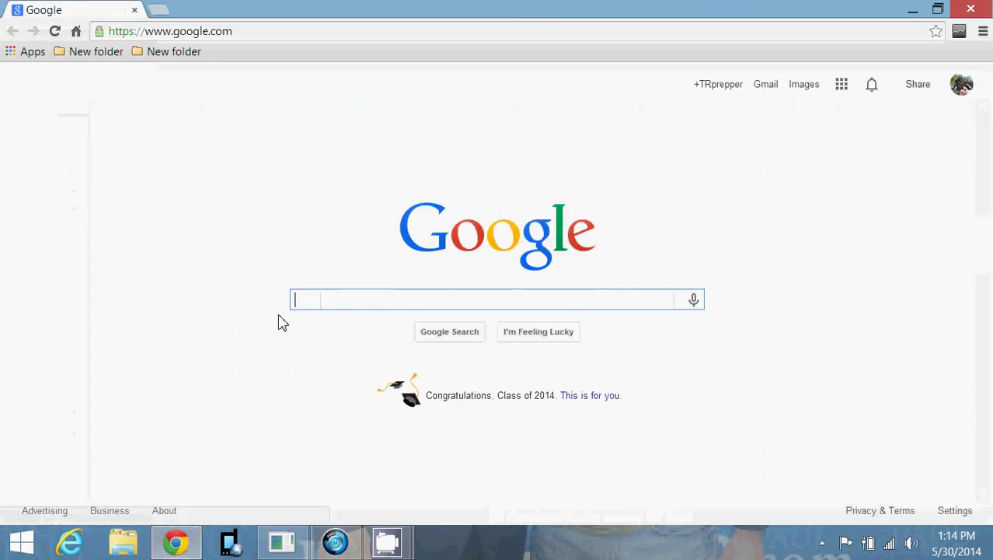
{"action": "type", "text": "ham"}
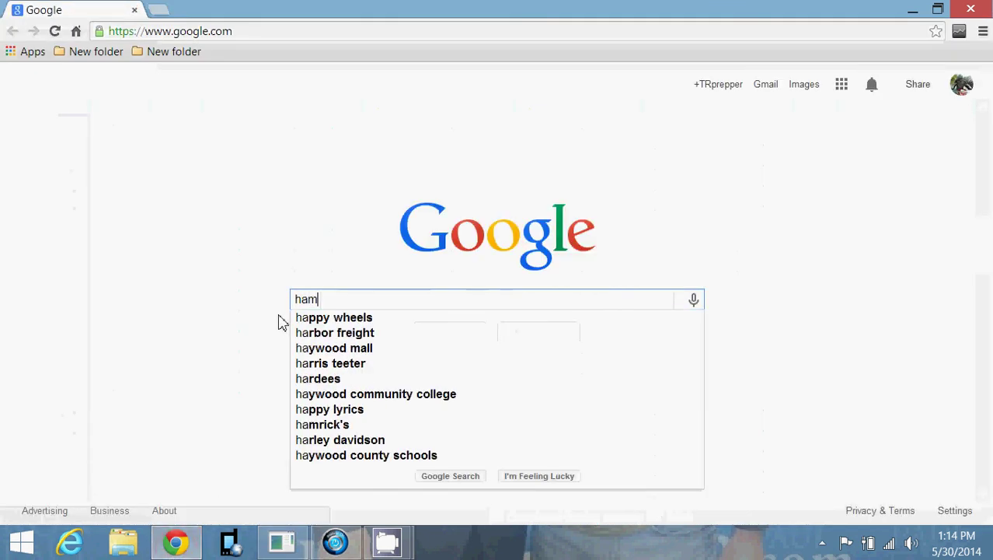
{"action": "type", "text": " fre"}
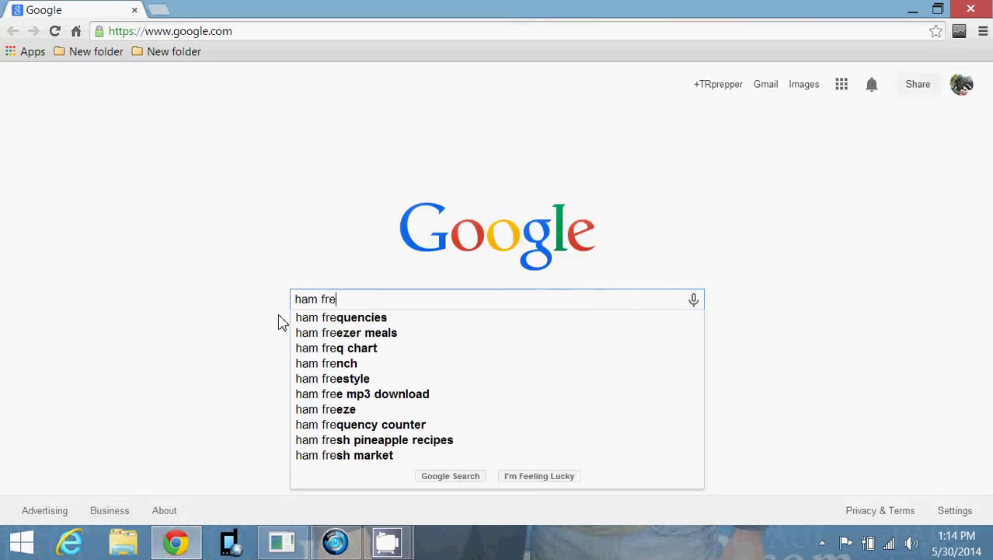
{"action": "left_click", "coordinate": [334, 325]}
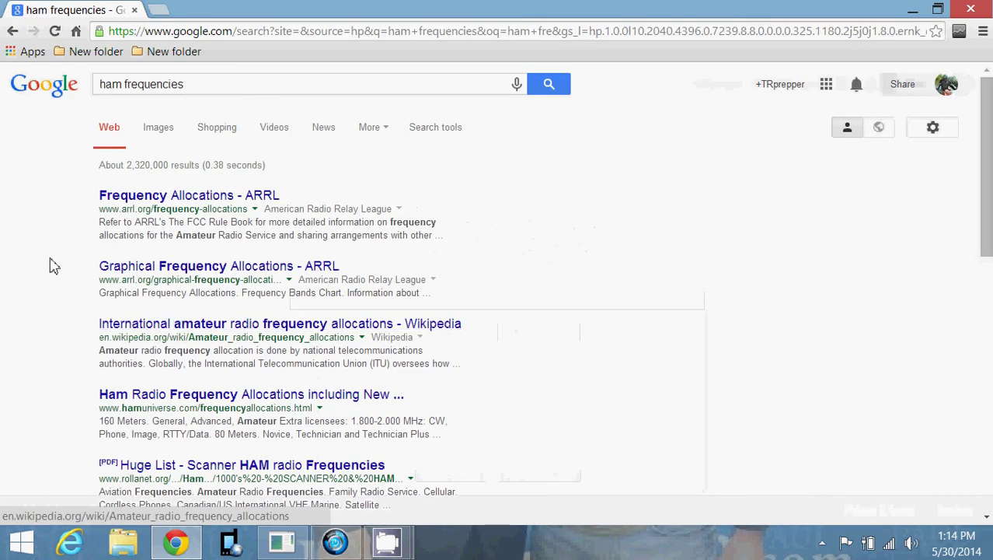
- Look at ARRL's graphical frequency allocations page and the PDF list of scanner and ham radio frequencies, and close the browser
{"action": "left_click", "coordinate": [150, 268]}
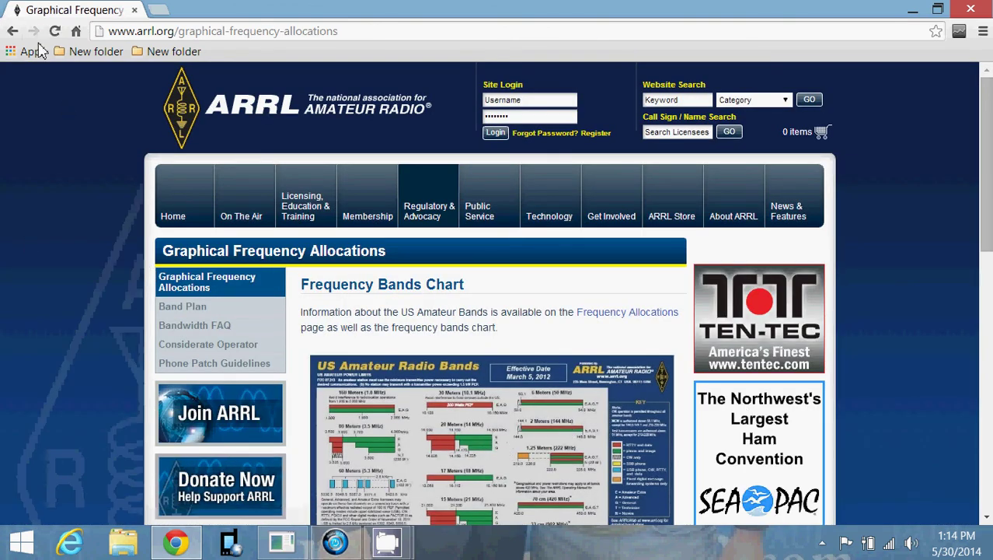
{"action": "left_click", "coordinate": [14, 31]}
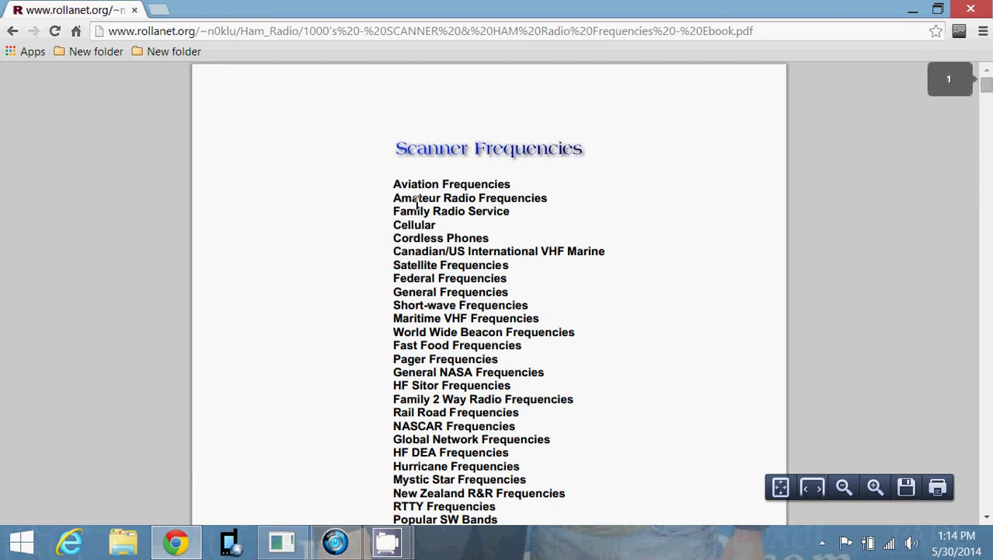
{"action": "left_click", "coordinate": [982, 9]}
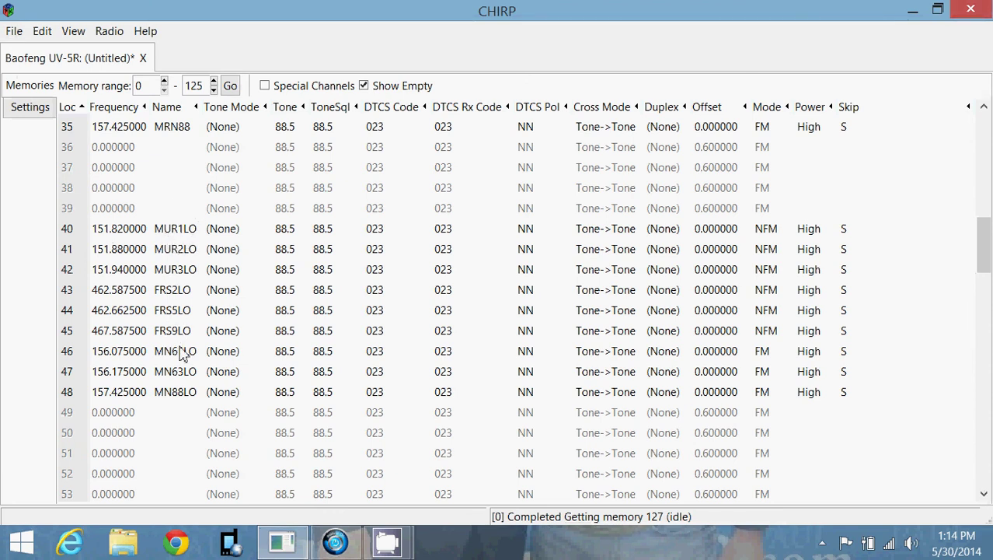
- Enter "radio" as the name of the empty channel at location 39
{"action": "left_click", "coordinate": [174, 208]}
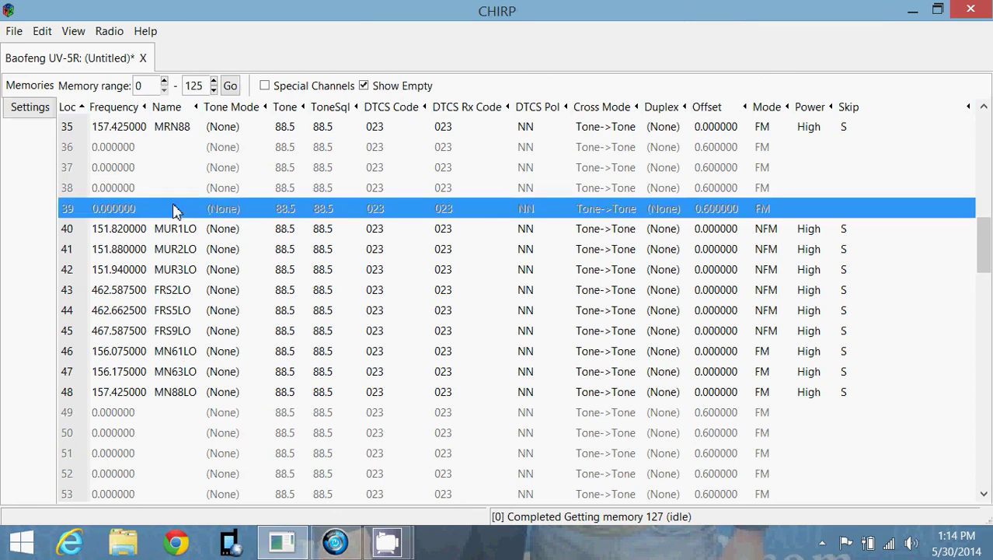
{"action": "left_click", "coordinate": [174, 208]}
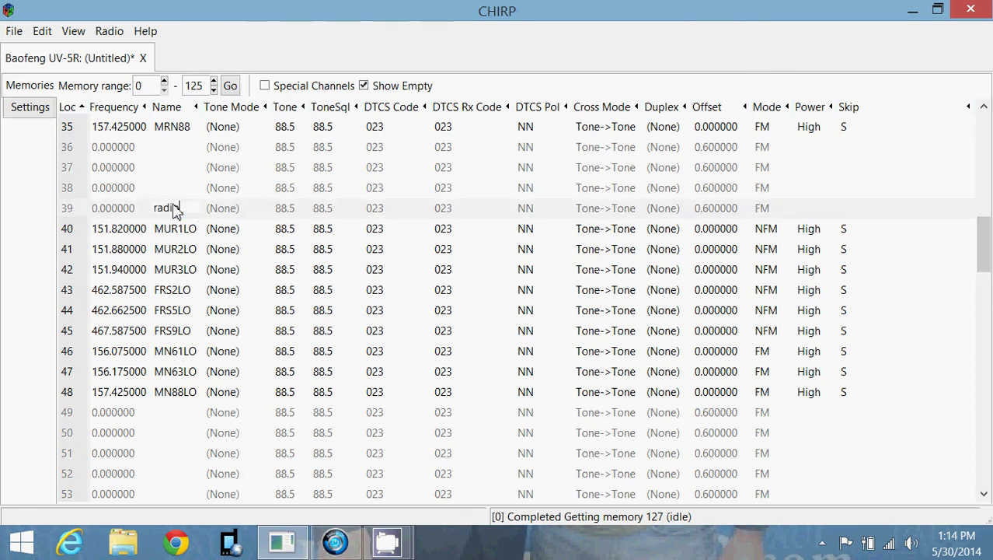
{"action": "type", "text": "radio"}
{"action": "key", "text": "Return"}
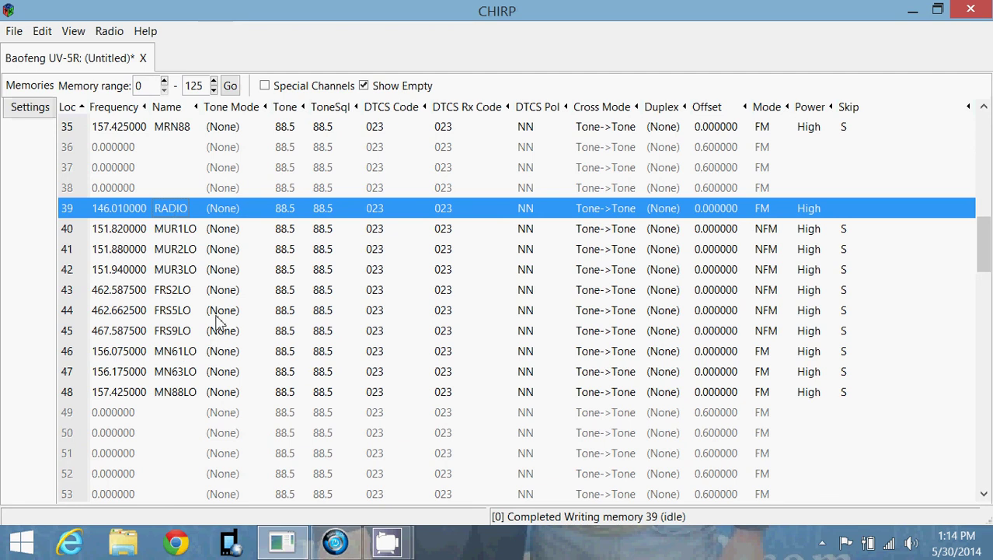
- Clear the name of the channel at location 39 and try to set its frequency to 0.0
{"action": "left_click", "coordinate": [178, 208]}
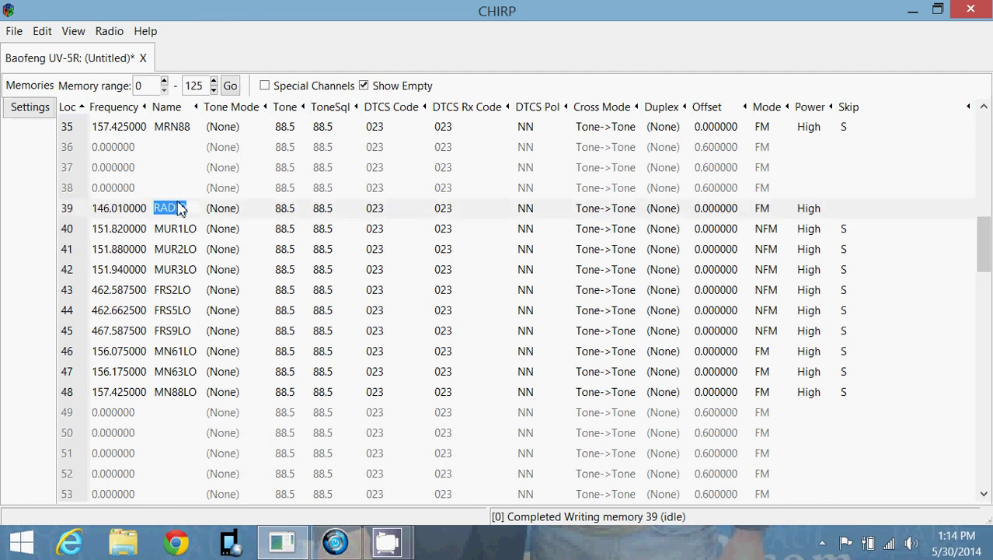
{"action": "key", "text": "BackSpace"}
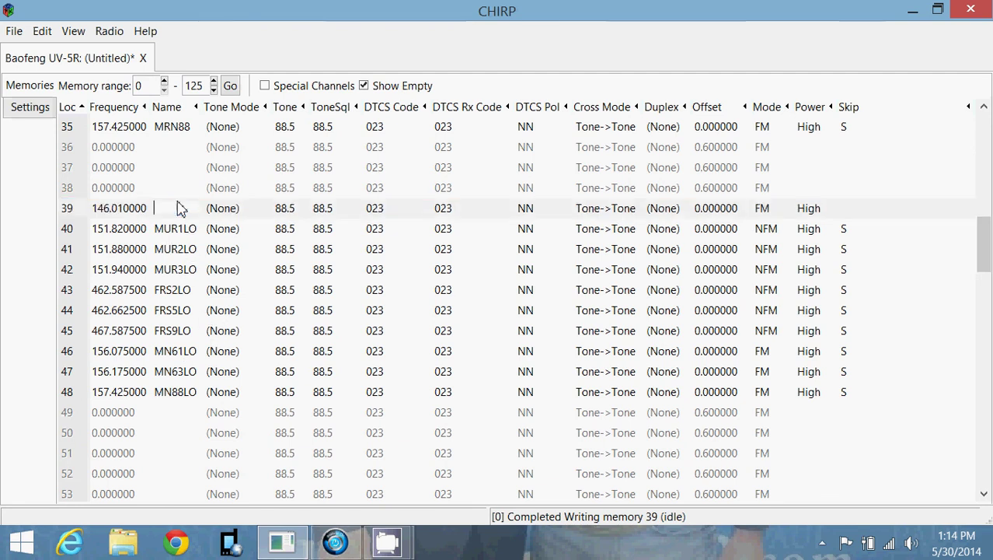
{"action": "left_click", "coordinate": [121, 213]}
{"action": "key", "text": "BackSpace"}
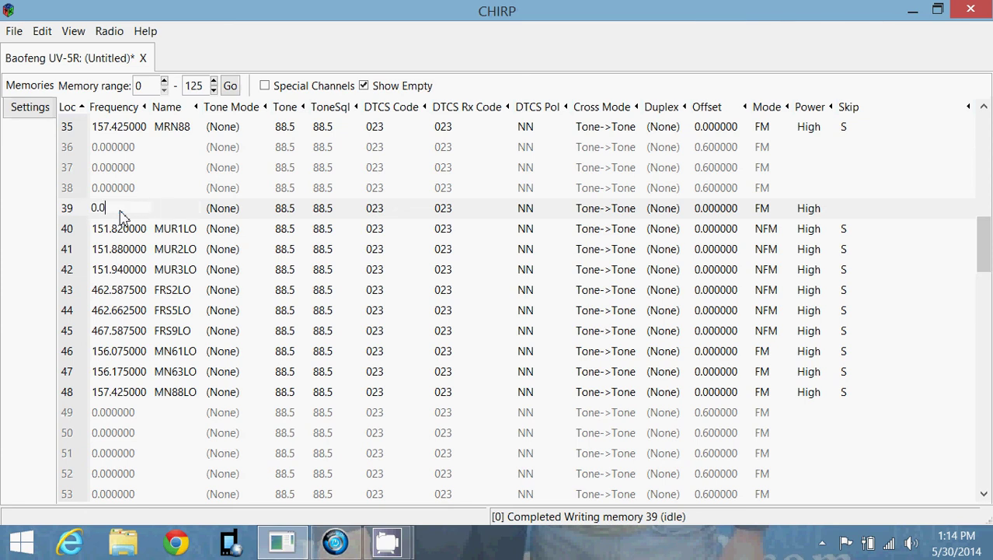
{"action": "type", "text": "0.0"}
{"action": "key", "text": "Return"}
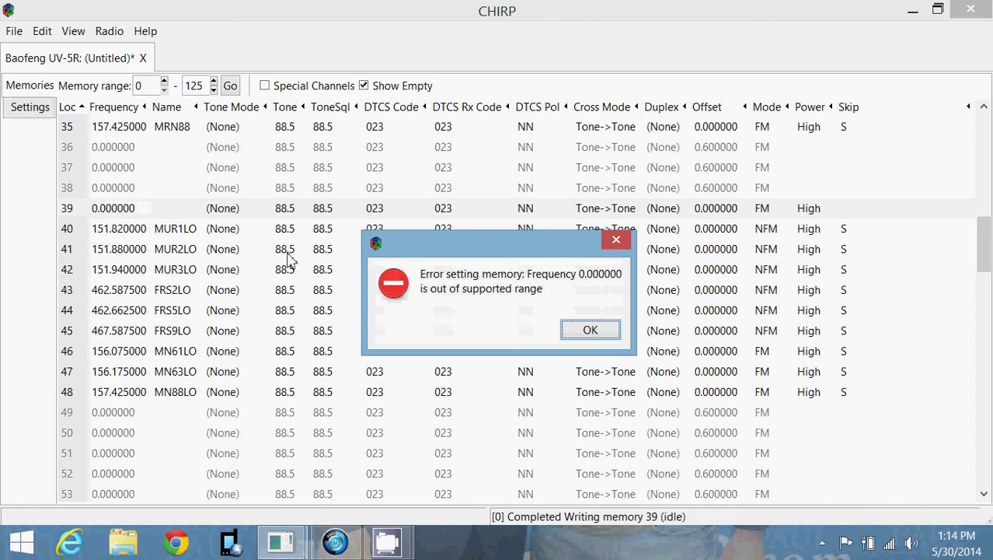
{"action": "left_click", "coordinate": [572, 330]}
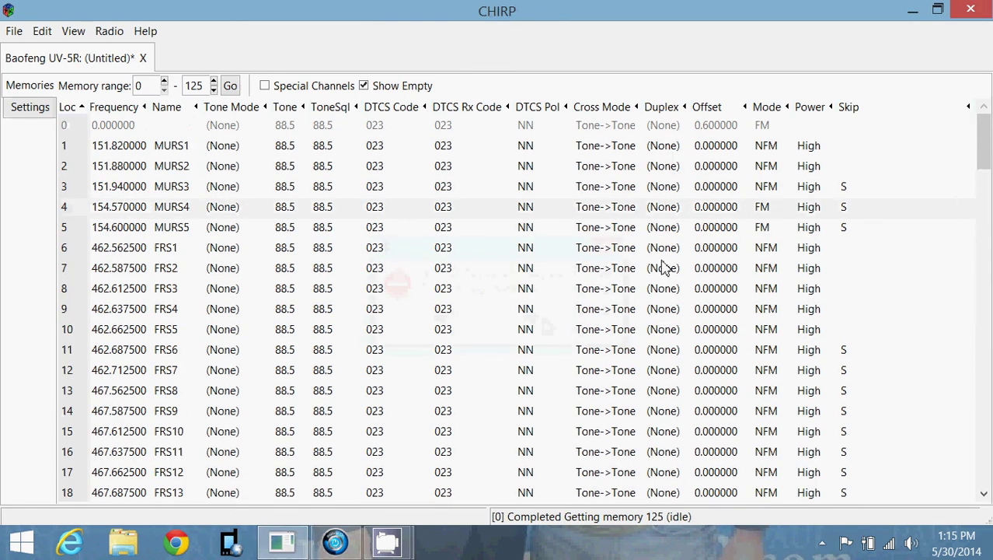
- Examine the radio transfer commands and the options for saving the channels as a Baofeng UV-5R image file
{"action": "left_click", "coordinate": [109, 32]}
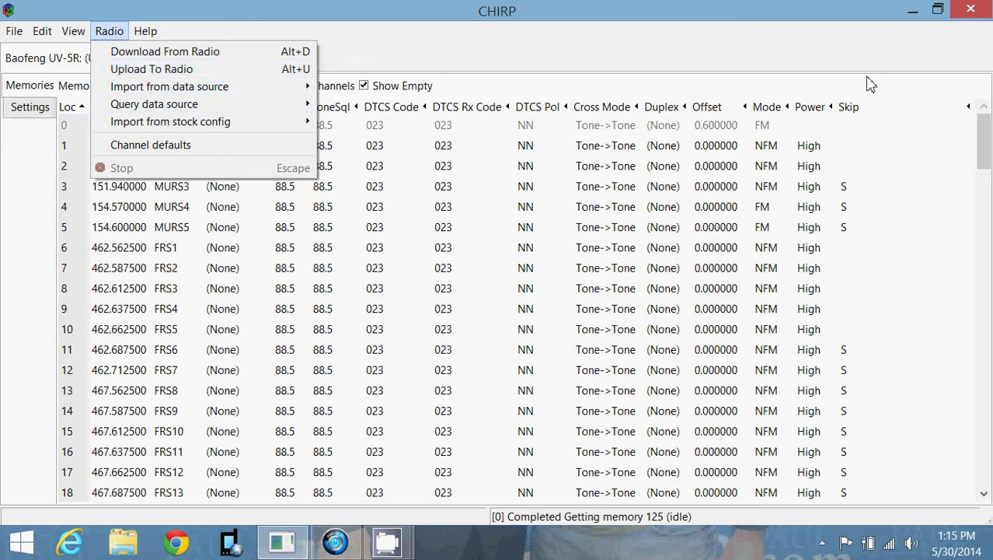
{"action": "left_click", "coordinate": [426, 59]}
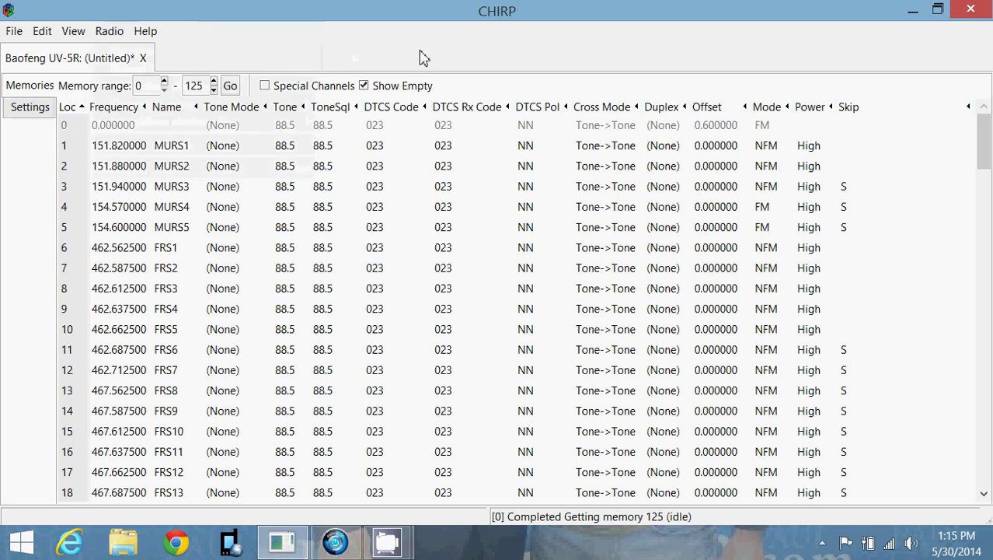
{"action": "left_click", "coordinate": [14, 35]}
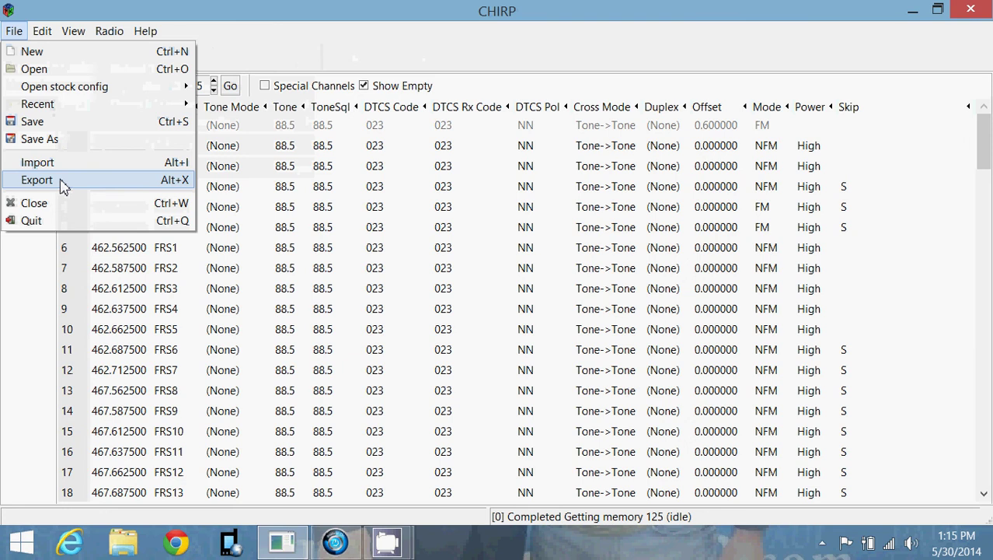
{"action": "left_click", "coordinate": [55, 140]}
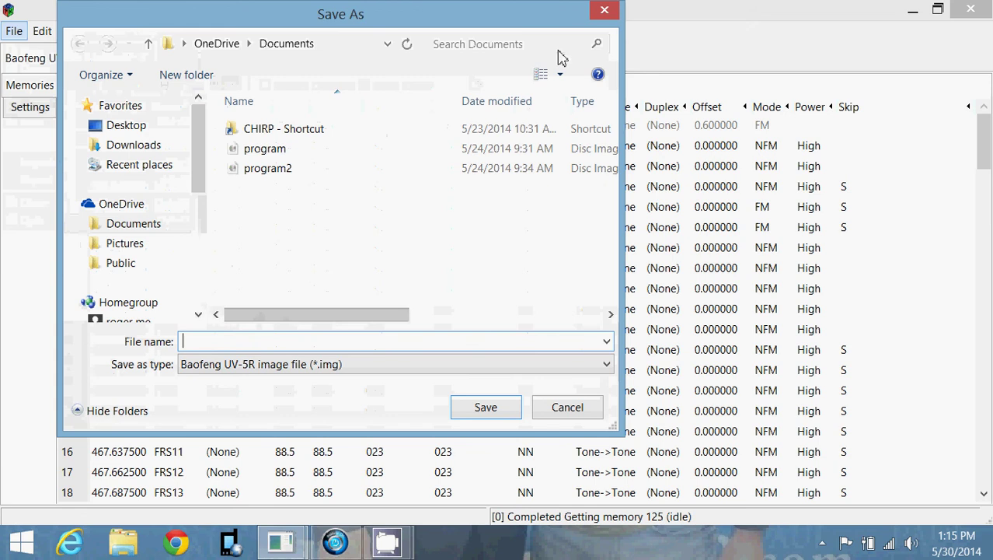
{"action": "left_click", "coordinate": [602, 19]}
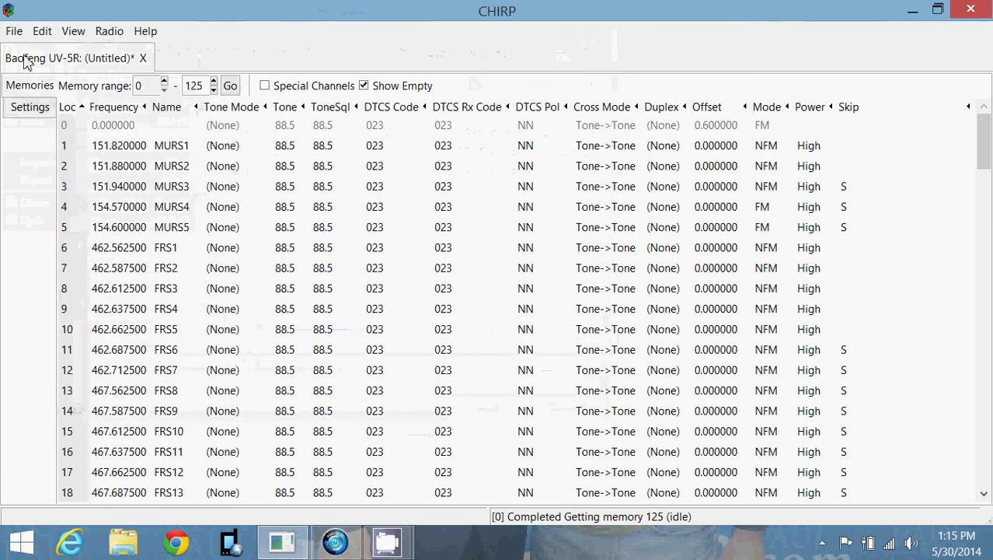
- Examine the options for exporting the channel list as a CSV file, without saving anything
{"action": "left_click", "coordinate": [16, 34]}
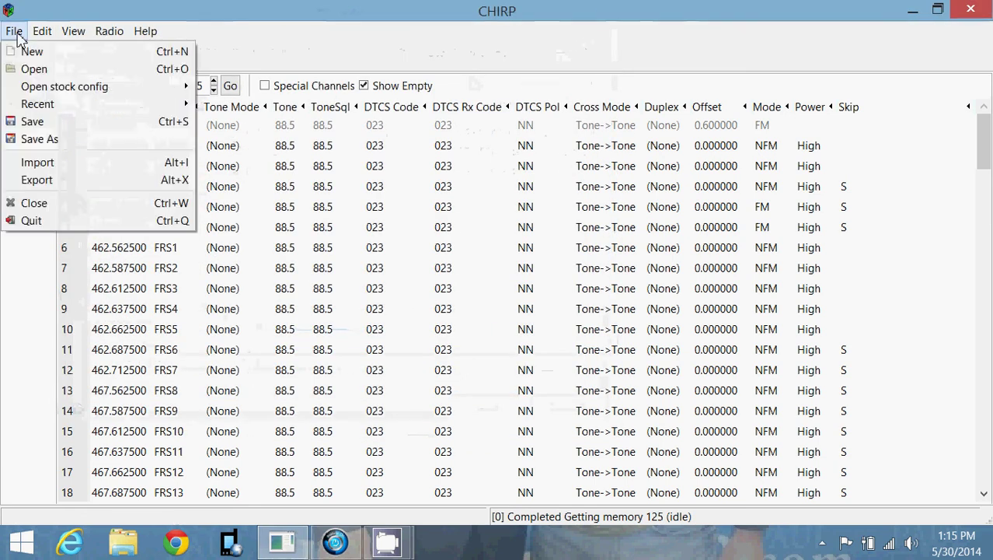
{"action": "left_click", "coordinate": [85, 184]}
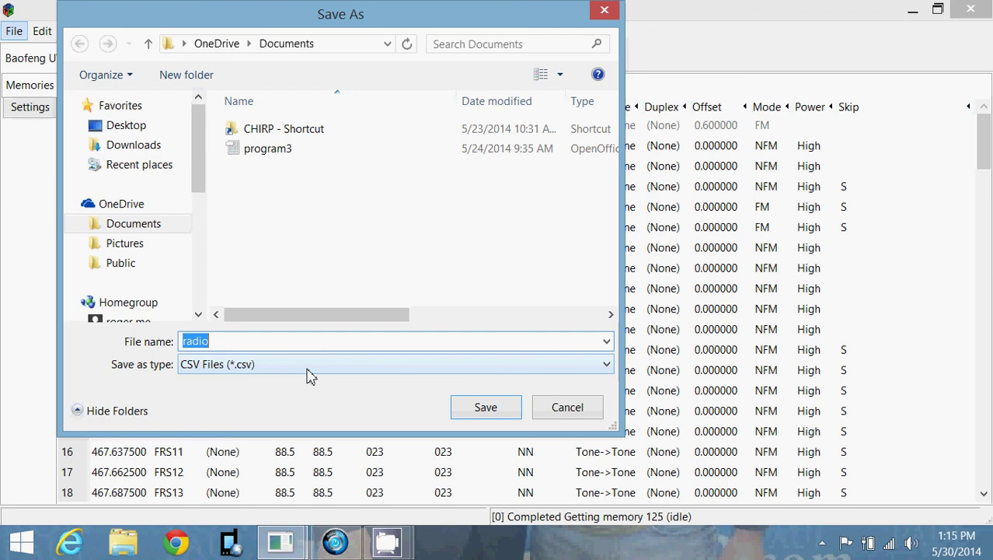
{"action": "left_click", "coordinate": [604, 11]}
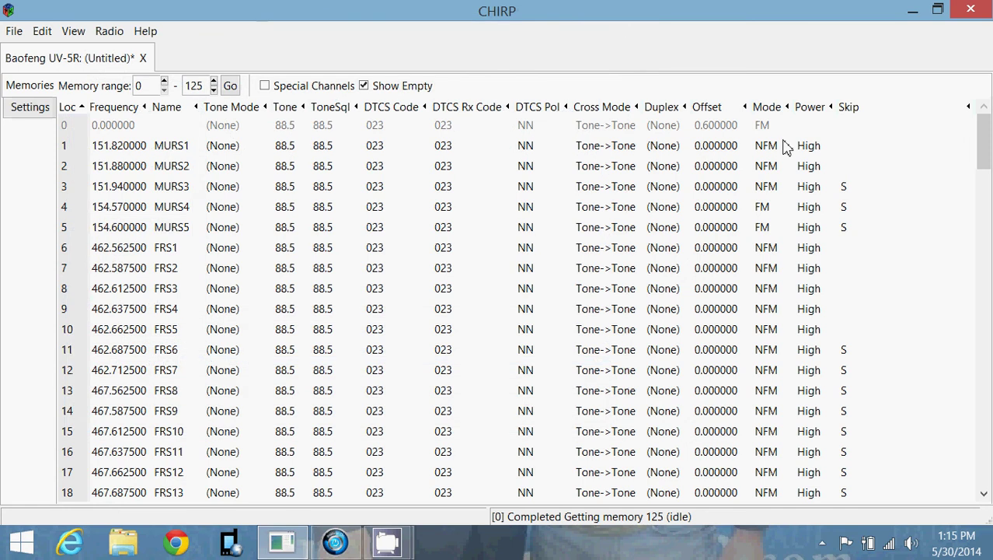
- Close CHIRP and discard the changes to the Baofeng UV-5R channel list
{"action": "left_click", "coordinate": [971, 11]}
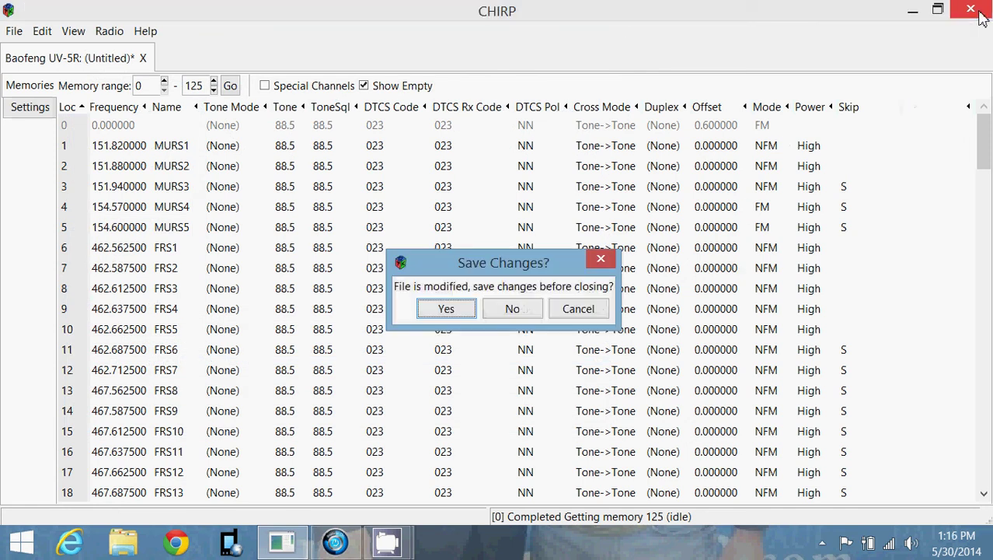
{"action": "left_click", "coordinate": [506, 309]}
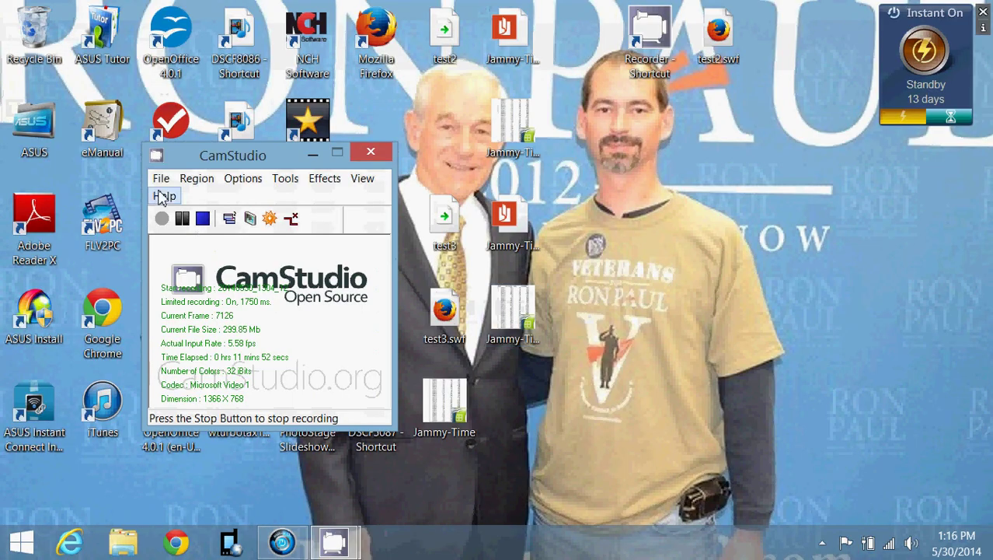
{"action": "left_click", "coordinate": [160, 178]}
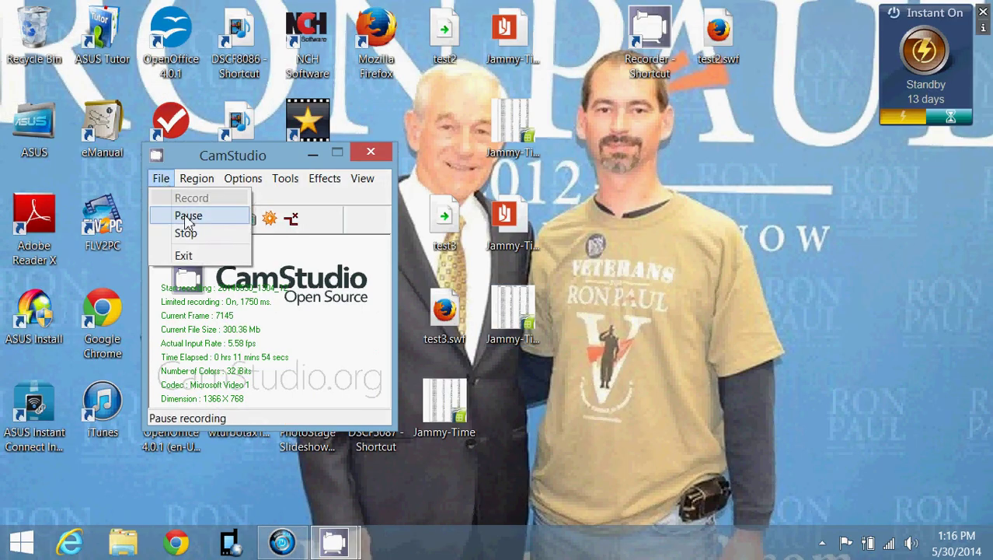